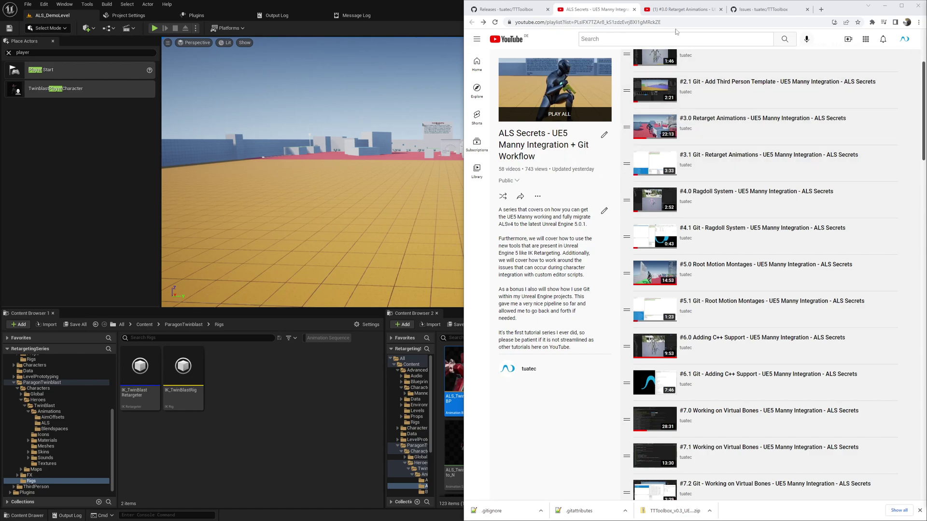
- Copy the additive-animation fix list from the Retarget Animations tutorial, then open ALS_TwinBlast_CLF_Pose
{"action": "left_click", "coordinate": [680, 9]}
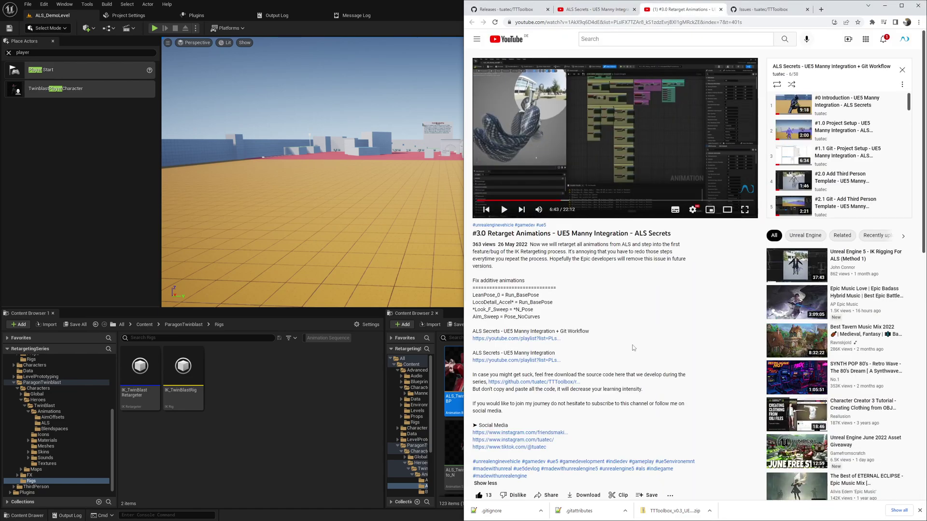
{"action": "left_click_drag", "start_coordinate": [555, 324], "coordinate": [519, 295]}
{"action": "left_click", "coordinate": [378, 377]}
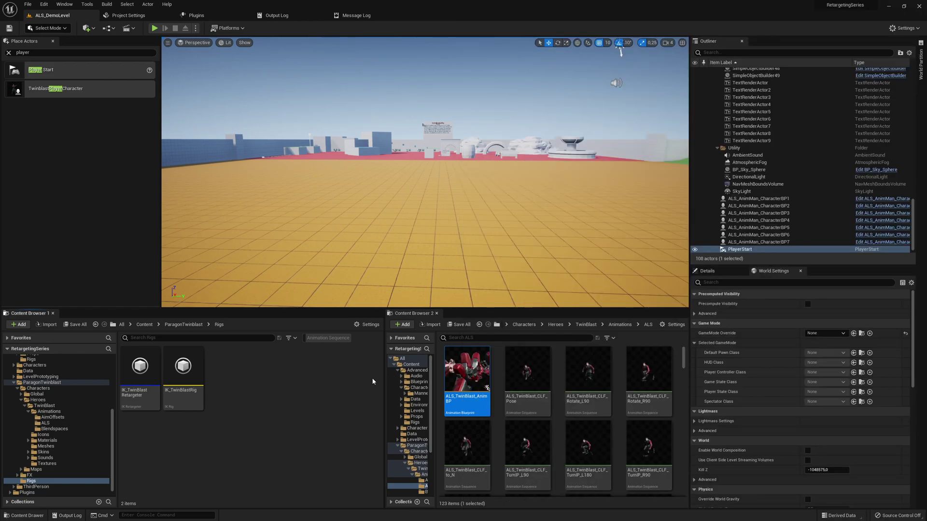
{"action": "key", "text": "super+Left"}
{"action": "double_click", "coordinate": [273, 459]}
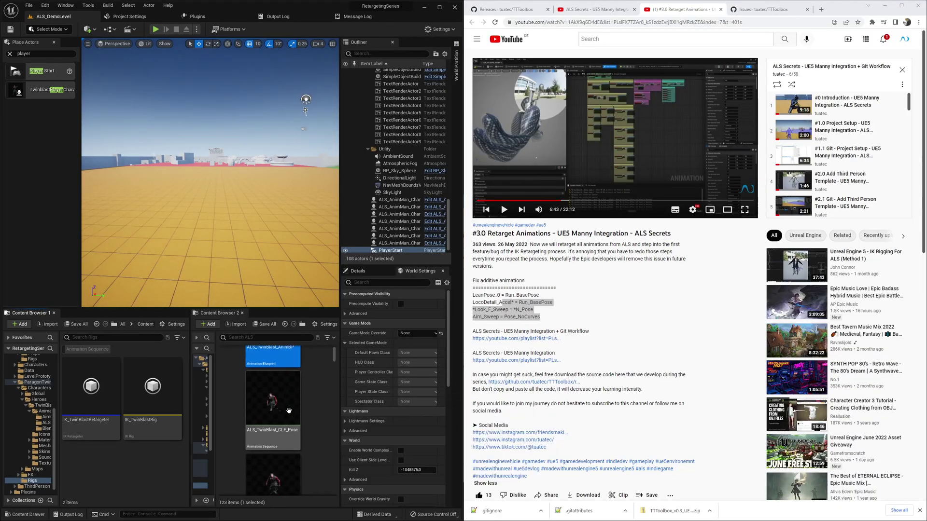
- Search the Asset Browser for LeanPose_0 and open ALS_TwinBlast_N_LeanPose_0
{"action": "key", "text": "super+Left"}
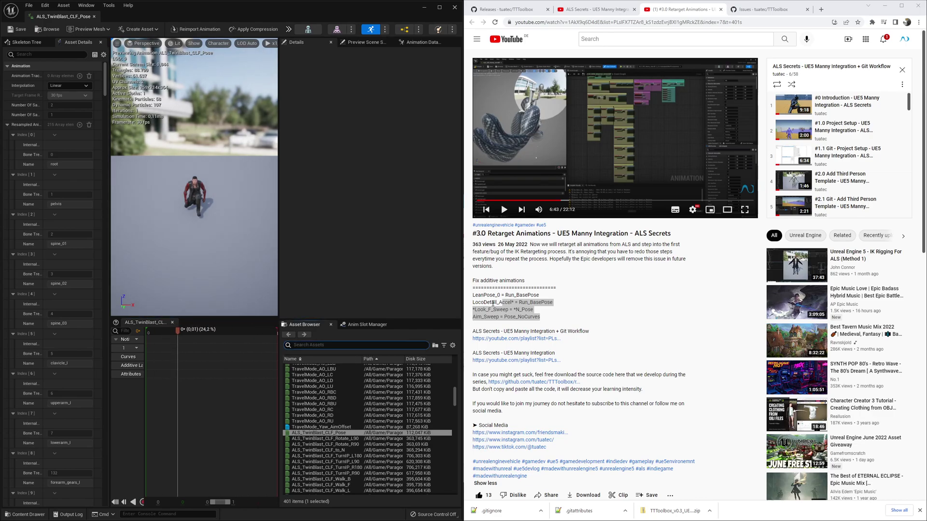
{"action": "left_click_drag", "start_coordinate": [501, 294], "coordinate": [483, 295]}
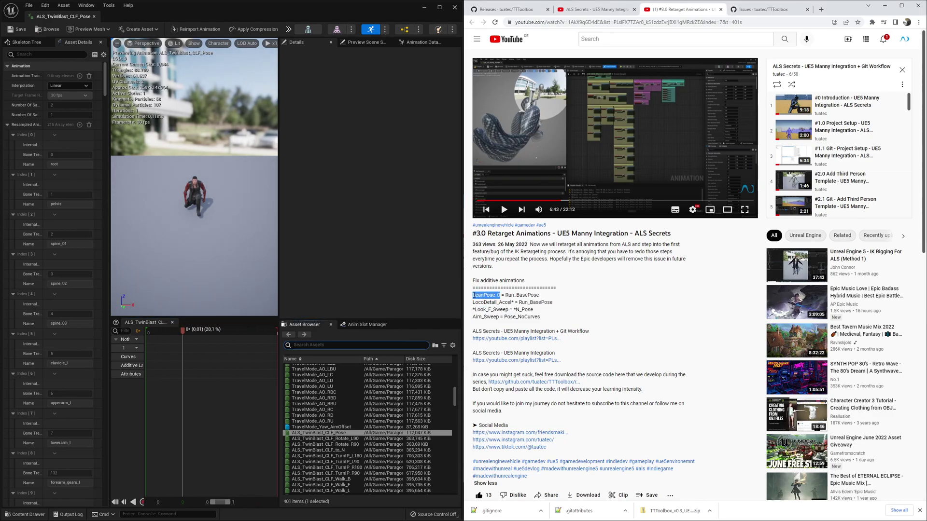
{"action": "left_click", "coordinate": [352, 345]}
{"action": "type", "text": "LeanPose_0"}
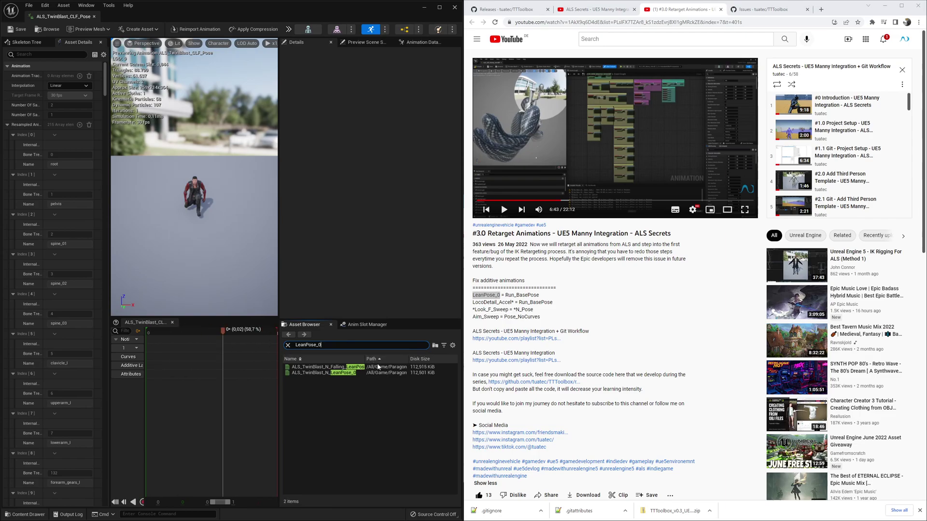
{"action": "left_click", "coordinate": [355, 372]}
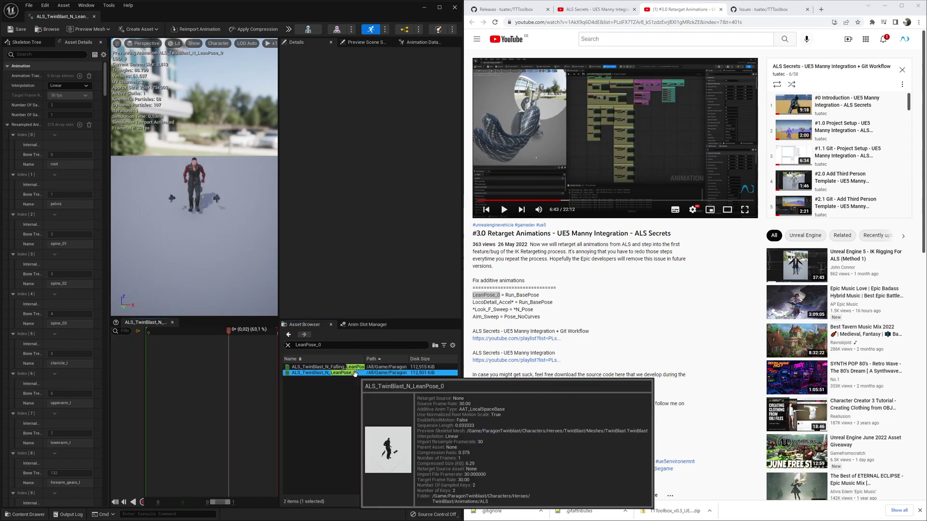
- Filter Asset Details by 'addit' and set Base Pose Animation to ALS_TwinBlast_N_Run_BasePose
{"action": "left_click", "coordinate": [43, 56]}
{"action": "type", "text": "addit"}
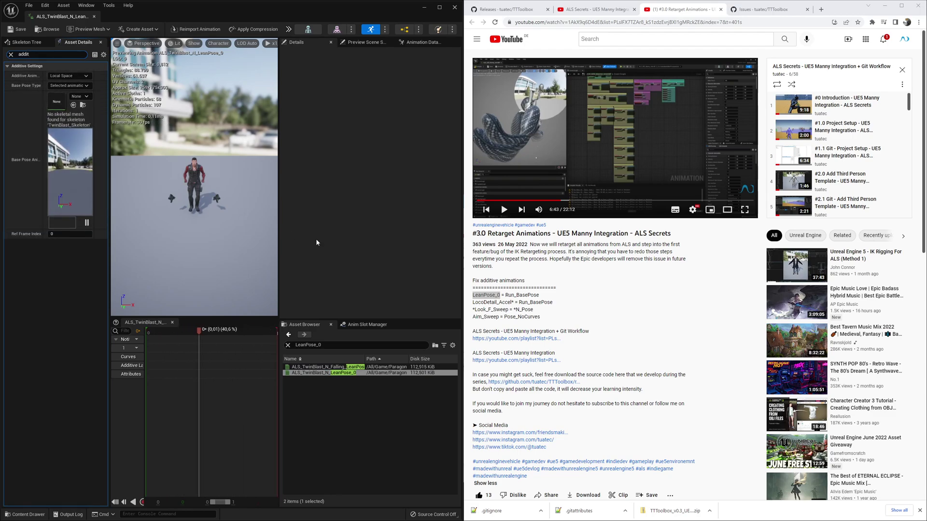
{"action": "left_click_drag", "start_coordinate": [538, 295], "coordinate": [520, 295]}
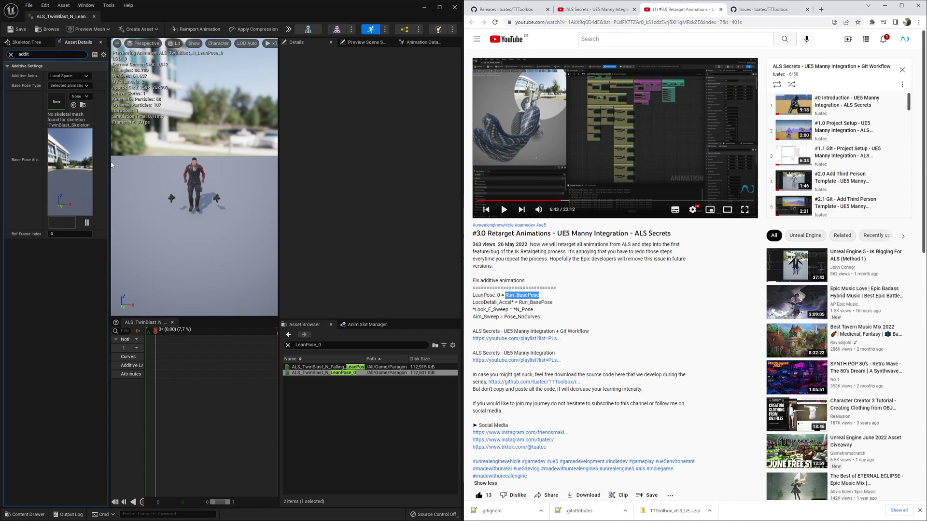
{"action": "left_click_drag", "start_coordinate": [110, 165], "coordinate": [187, 164]}
{"action": "left_click", "coordinate": [124, 96]}
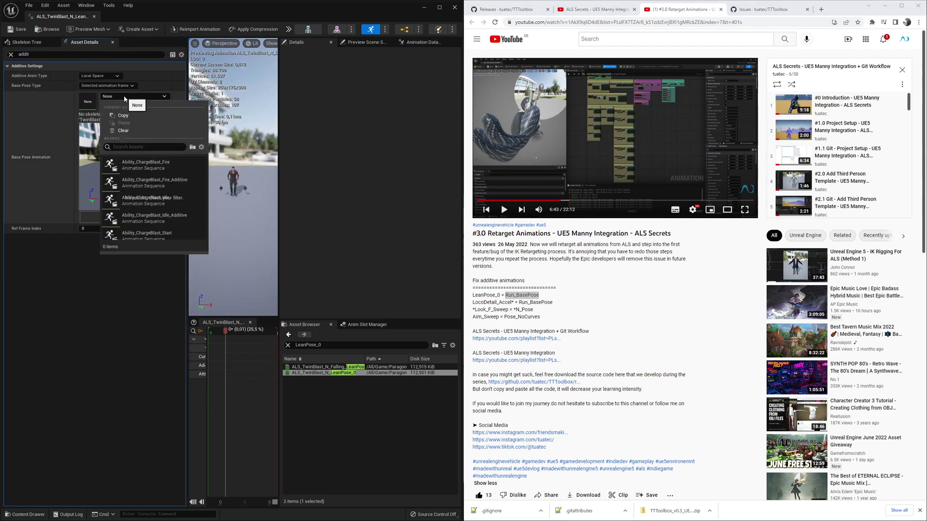
{"action": "type", "text": "Run_BasePose"}
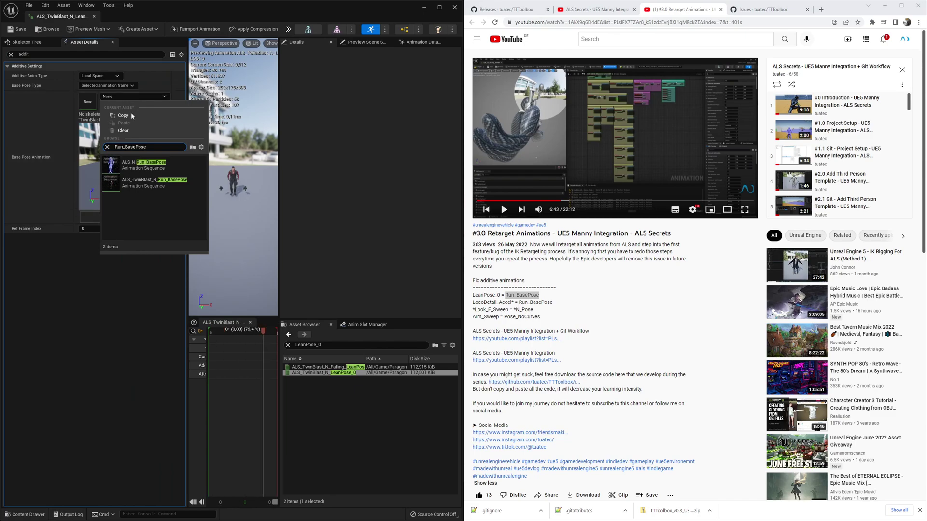
{"action": "left_click", "coordinate": [131, 185]}
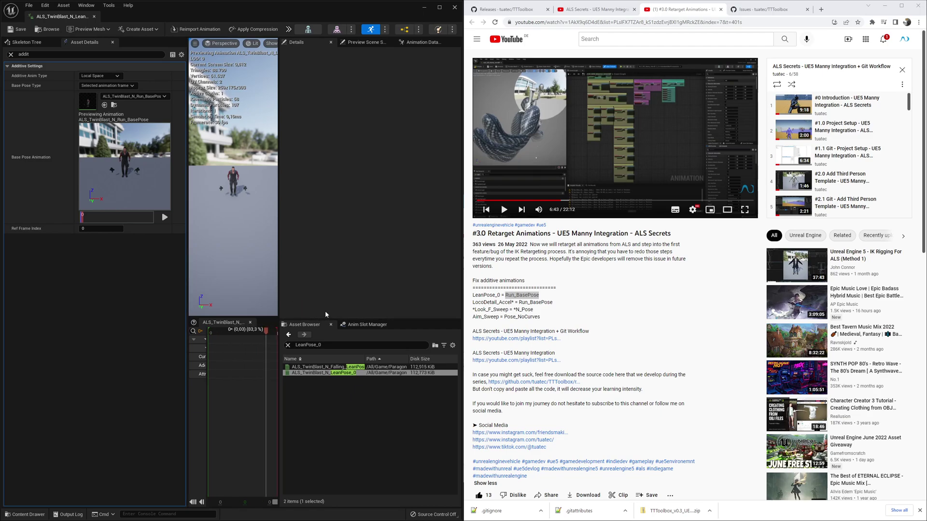
{"action": "left_click_drag", "start_coordinate": [511, 302], "coordinate": [479, 302]}
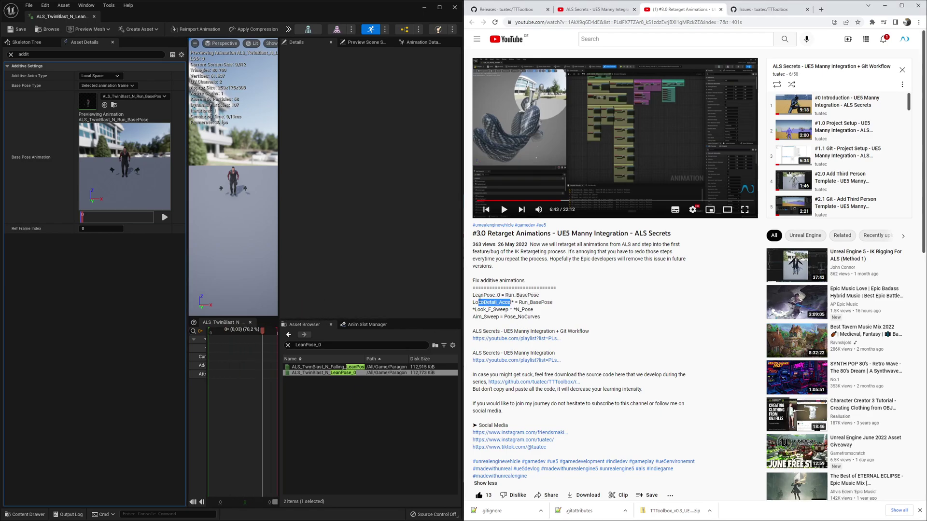
- Search for LocoDetail_Accel and give the first result the ALS_TwinBlast_N_Run_BasePose base pose
{"action": "left_click_drag", "start_coordinate": [326, 345], "coordinate": [310, 345]}
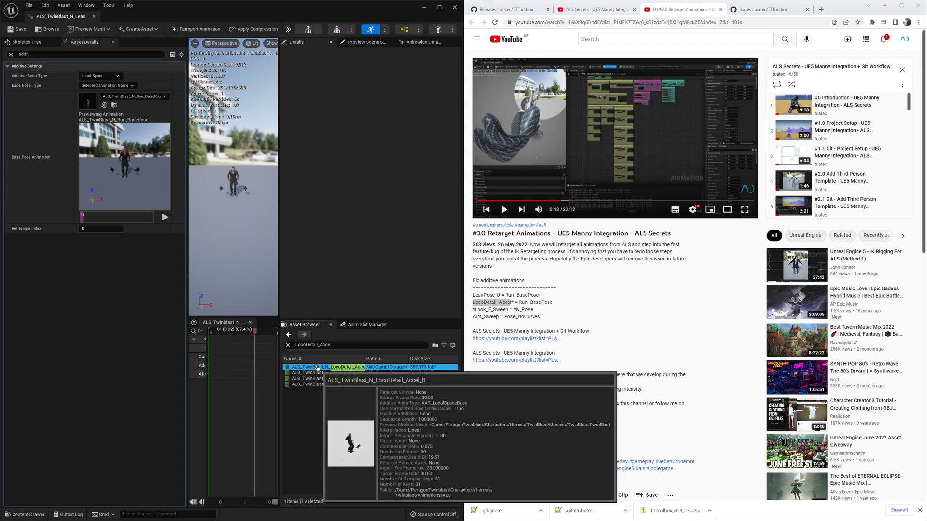
{"action": "left_click", "coordinate": [323, 367]}
{"action": "left_click_drag", "start_coordinate": [553, 303], "coordinate": [526, 302]}
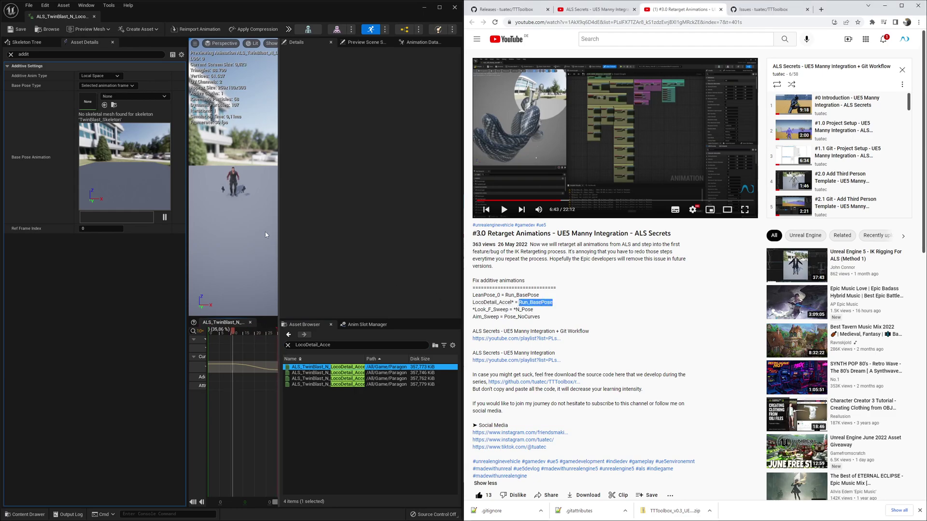
{"action": "left_click", "coordinate": [128, 97]}
{"action": "type", "text": "Run_BasePose"}
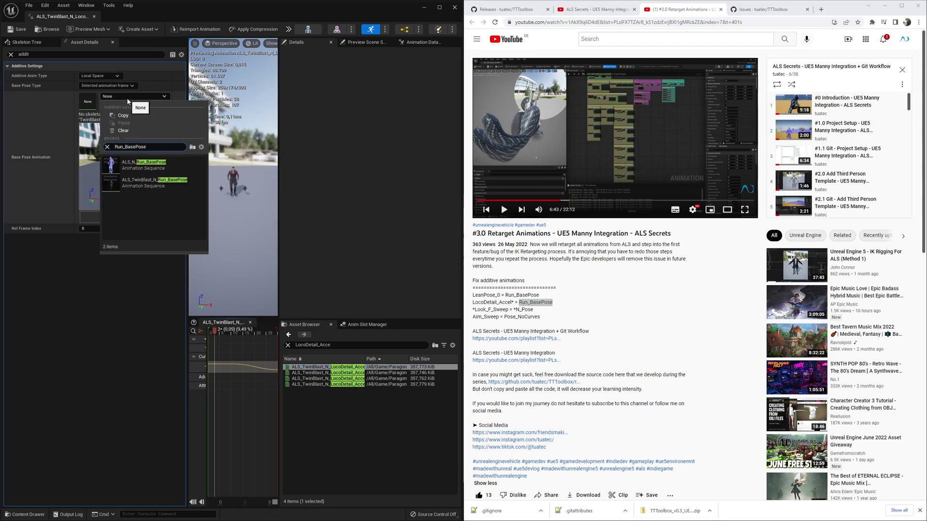
{"action": "left_click", "coordinate": [152, 183]}
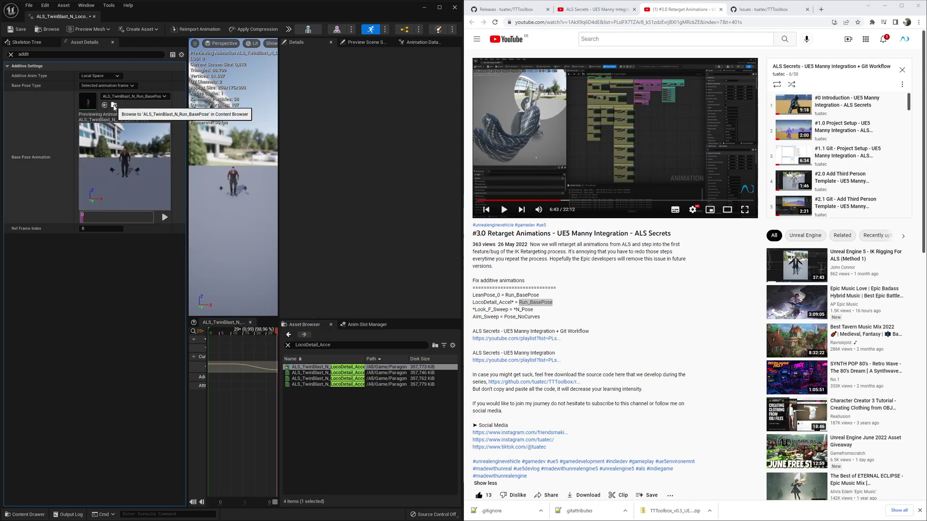
- Open the remaining LocoDetail_Accel animations and apply ALS_TwinBlast_N_Run_BasePose as their base pose
{"action": "double_click", "coordinate": [138, 12]}
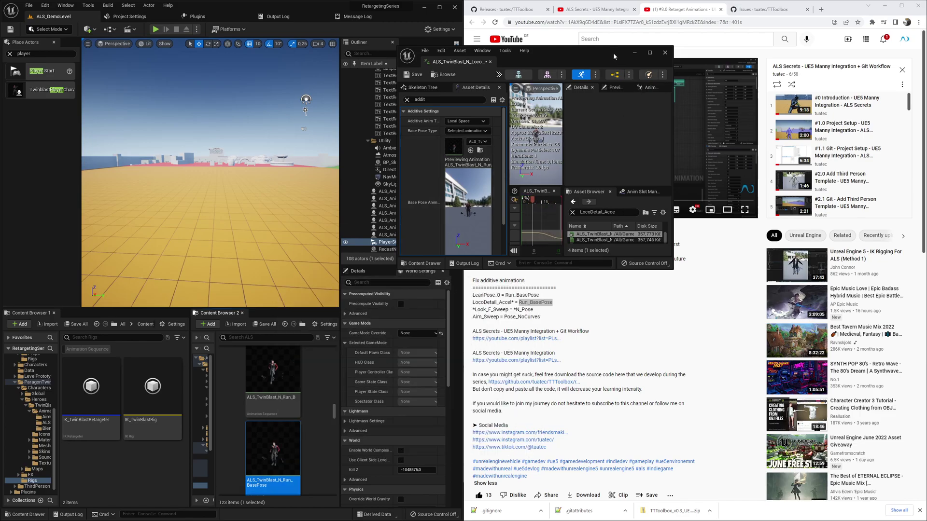
{"action": "left_click_drag", "start_coordinate": [613, 53], "coordinate": [512, 63]}
{"action": "double_click", "coordinate": [513, 63]}
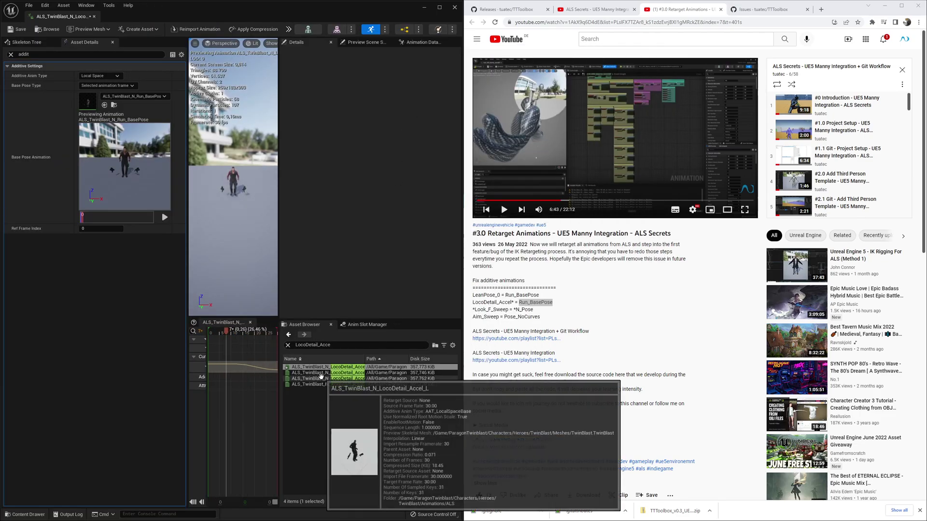
{"action": "left_click", "coordinate": [328, 372]}
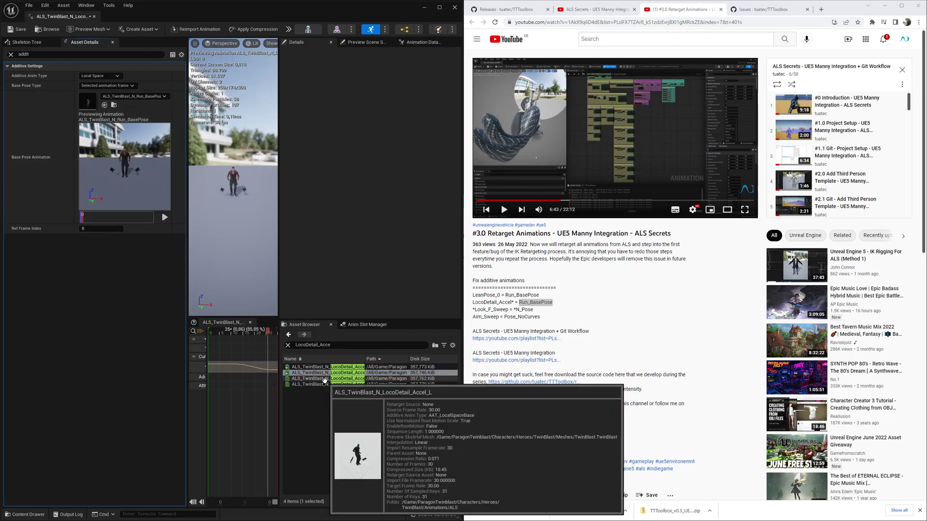
{"action": "left_click", "coordinate": [328, 378]}
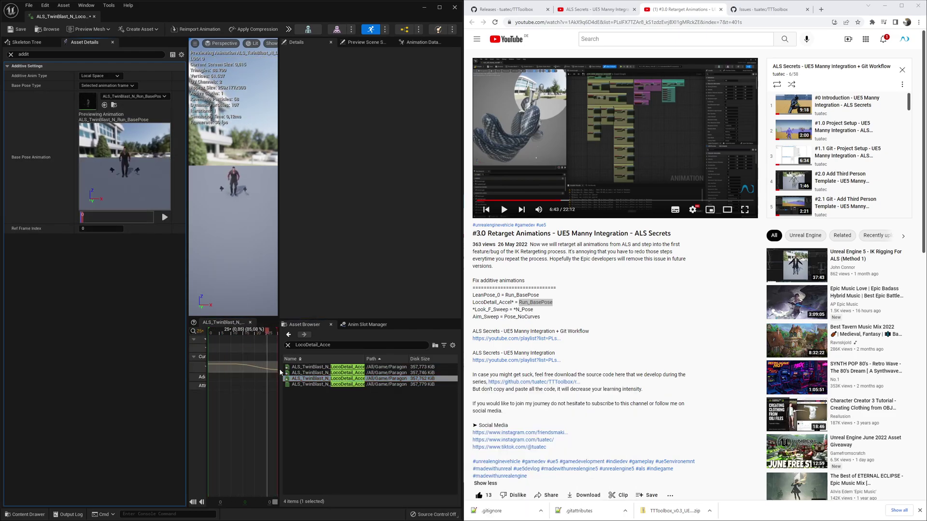
{"action": "left_click", "coordinate": [328, 385]}
{"action": "left_click", "coordinate": [116, 124], "text": "shift"}
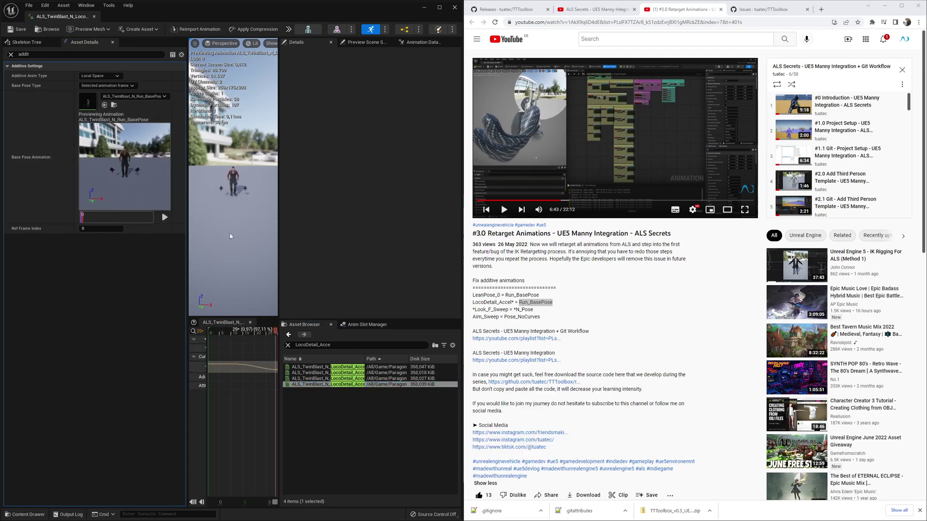
{"action": "left_click_drag", "start_coordinate": [507, 309], "coordinate": [492, 309]}
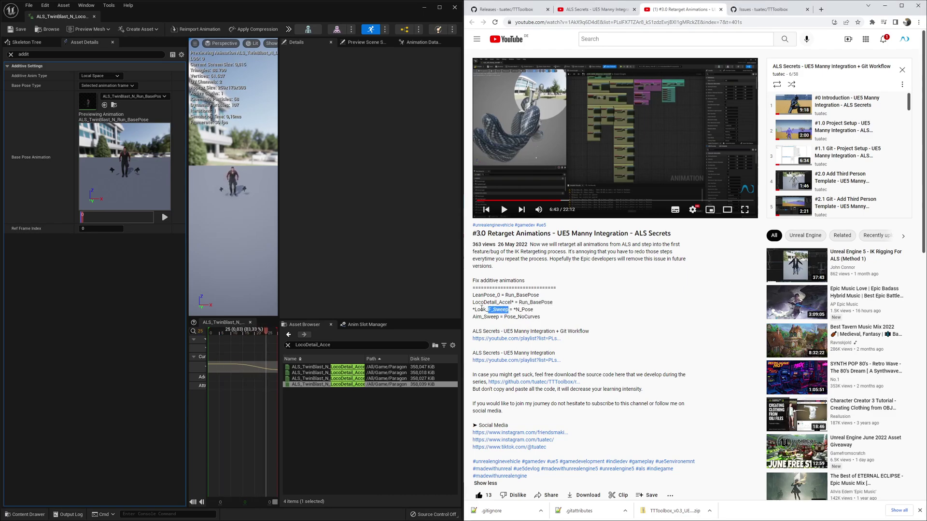
- Search the Asset Browser for Look_F_Sweep and open that animation
{"action": "left_click", "coordinate": [354, 348]}
{"action": "key", "text": "ctrl+a"}
{"action": "type", "text": "Look_F_Sweep"}
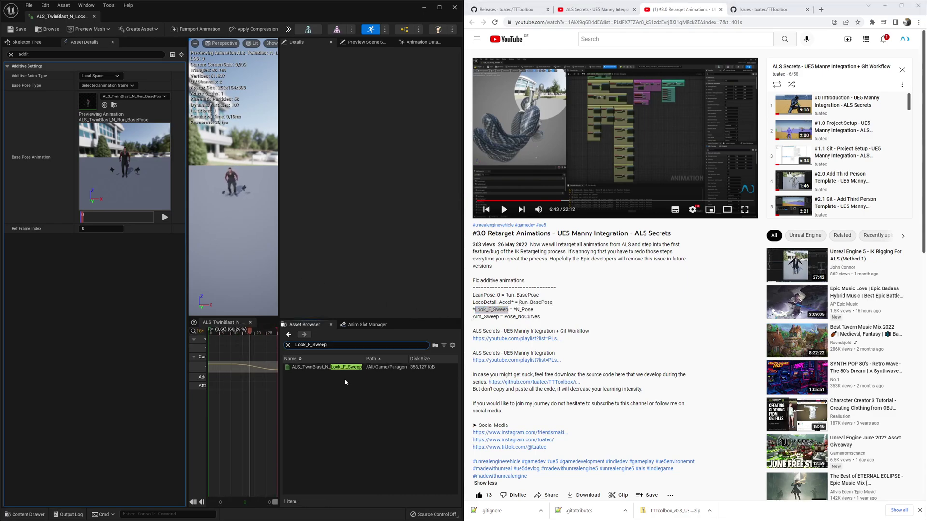
{"action": "left_click", "coordinate": [315, 367]}
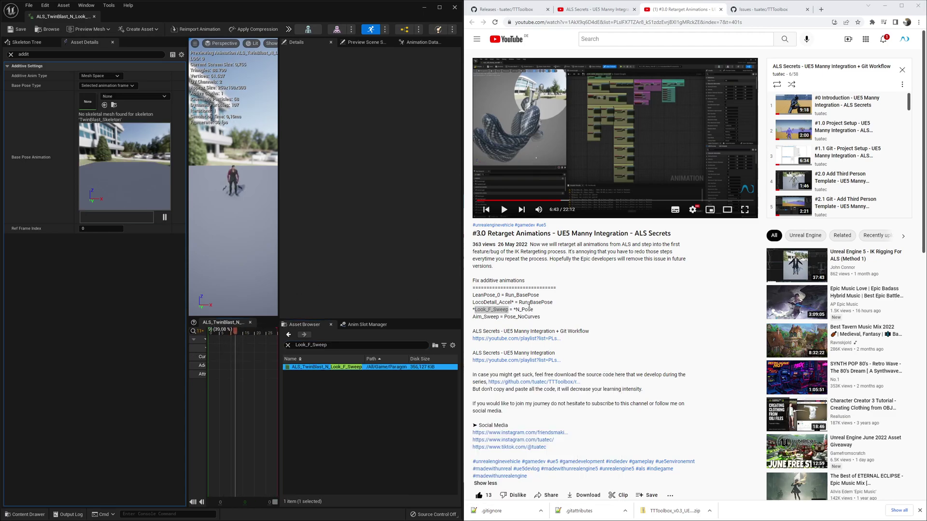
- Set the Look_F_Sweep Base Pose Animation to ALS_TwinBlast_N_Pose
{"action": "left_click_drag", "start_coordinate": [534, 309], "coordinate": [520, 309]}
{"action": "key", "text": "ctrl+c"}
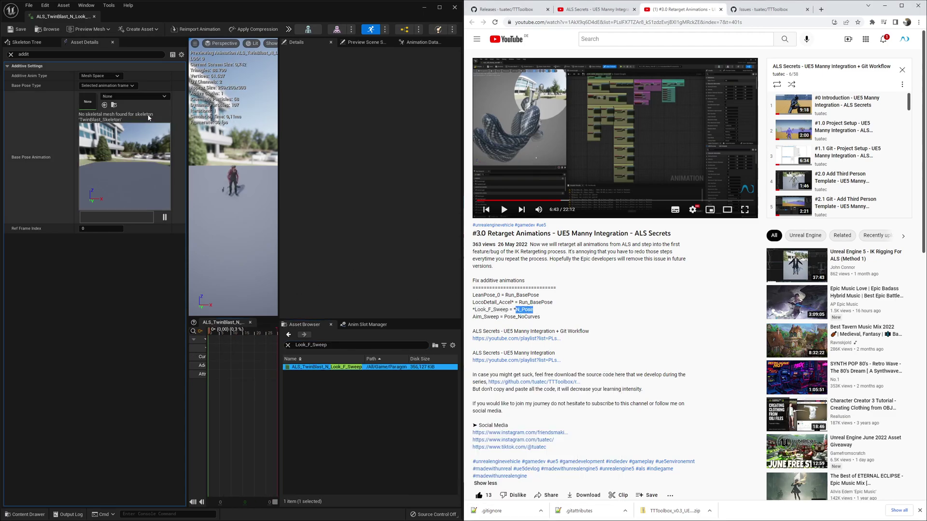
{"action": "left_click", "coordinate": [145, 97]}
{"action": "key", "text": "ctrl+v"}
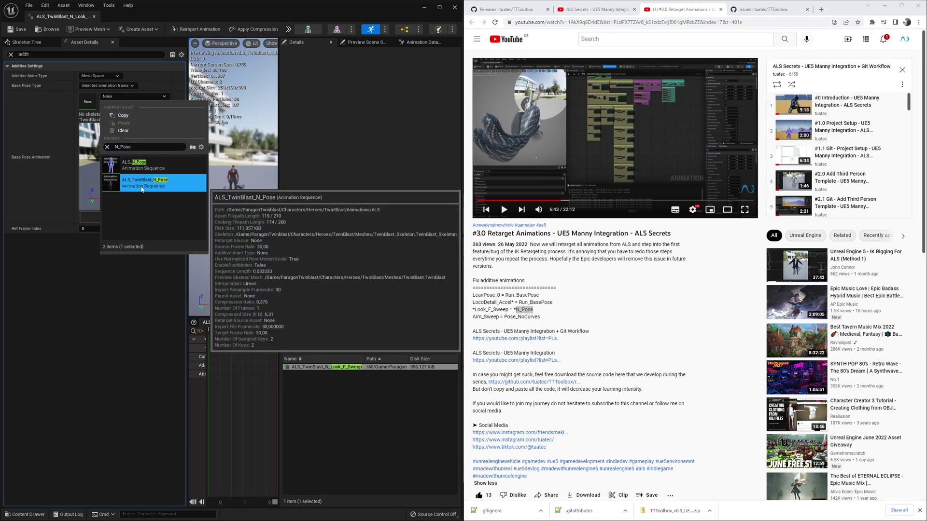
{"action": "left_click", "coordinate": [142, 182]}
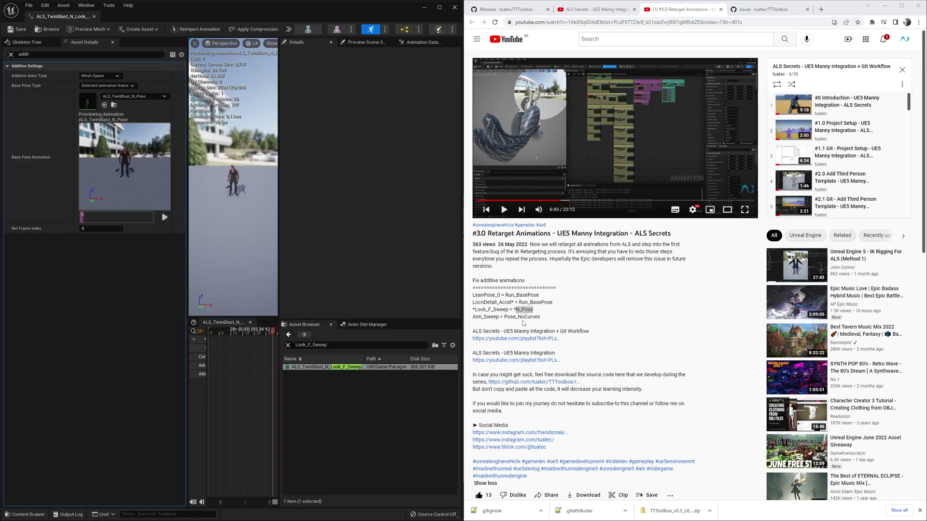
{"action": "left_click_drag", "start_coordinate": [500, 318], "coordinate": [476, 318]}
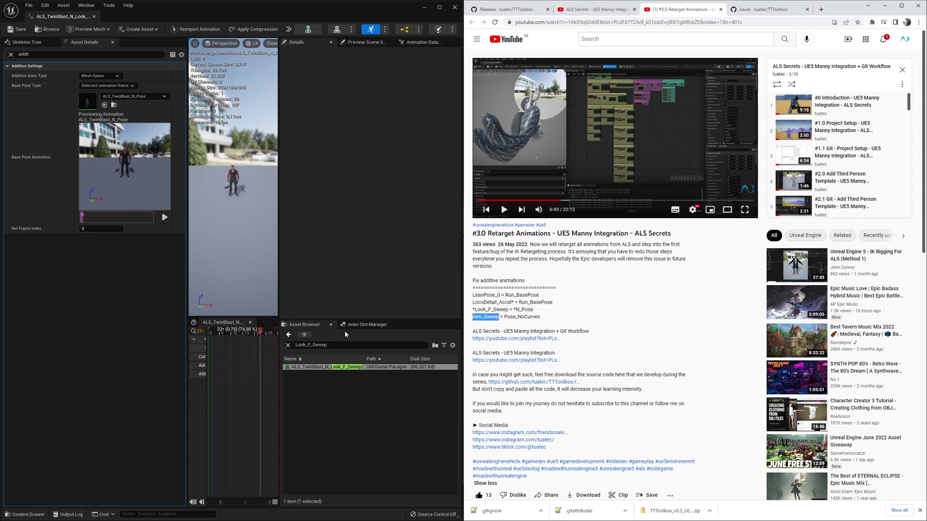
- Filter assets by Aim_Sweep and give the Binoculars Aim_Sweep the Binoculars Poses_NoCurves base pose
{"action": "left_click_drag", "start_coordinate": [342, 346], "coordinate": [296, 346]}
{"action": "key", "text": "ctrl+v"}
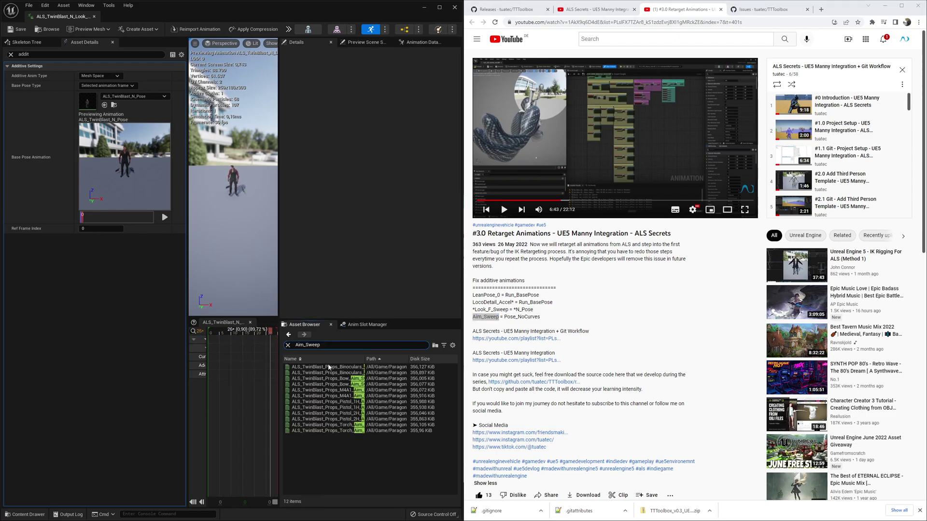
{"action": "left_click", "coordinate": [333, 367]}
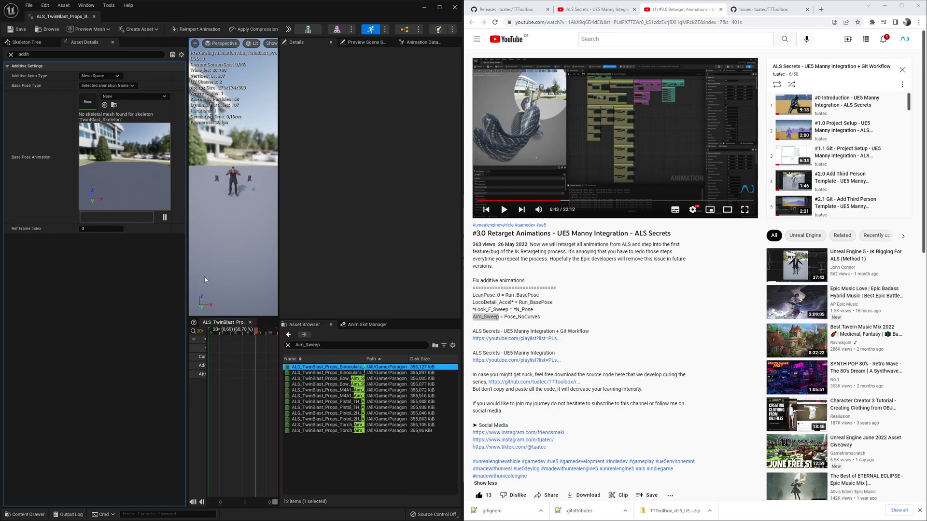
{"action": "left_click", "coordinate": [540, 318]}
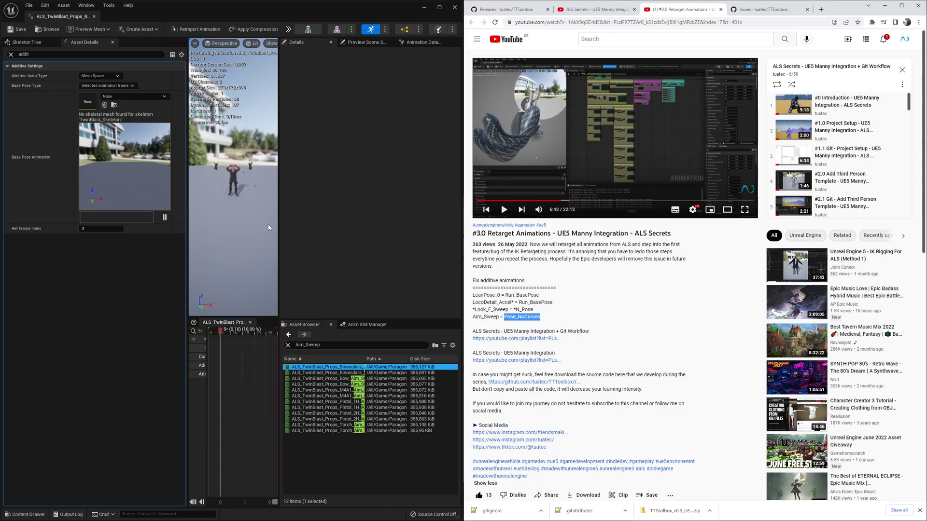
{"action": "left_click", "coordinate": [125, 99]}
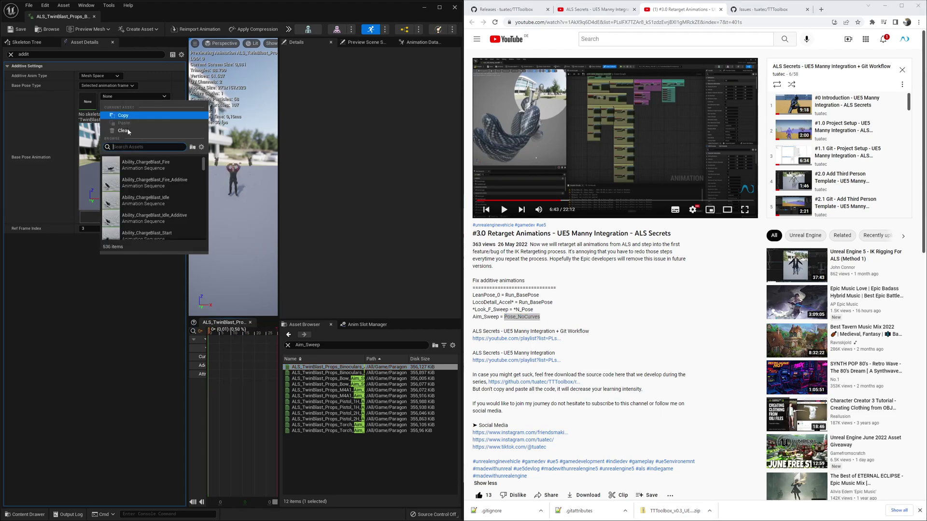
{"action": "key", "text": "ctrl+v"}
{"action": "left_click_drag", "start_coordinate": [127, 146], "coordinate": [69, 144]}
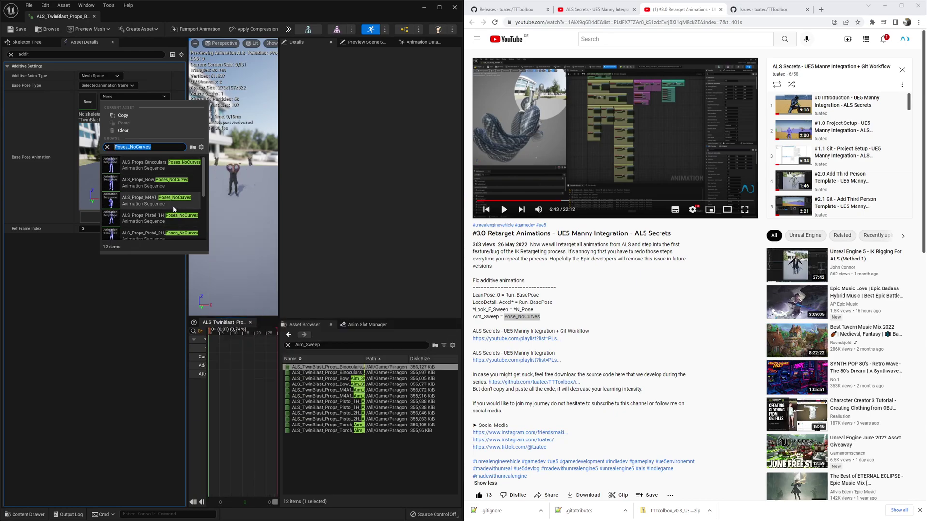
{"action": "scroll", "coordinate": [175, 202], "scroll_direction": "down", "scroll_amount": 5}
{"action": "scroll", "coordinate": [175, 206], "scroll_direction": "down", "scroll_amount": 2}
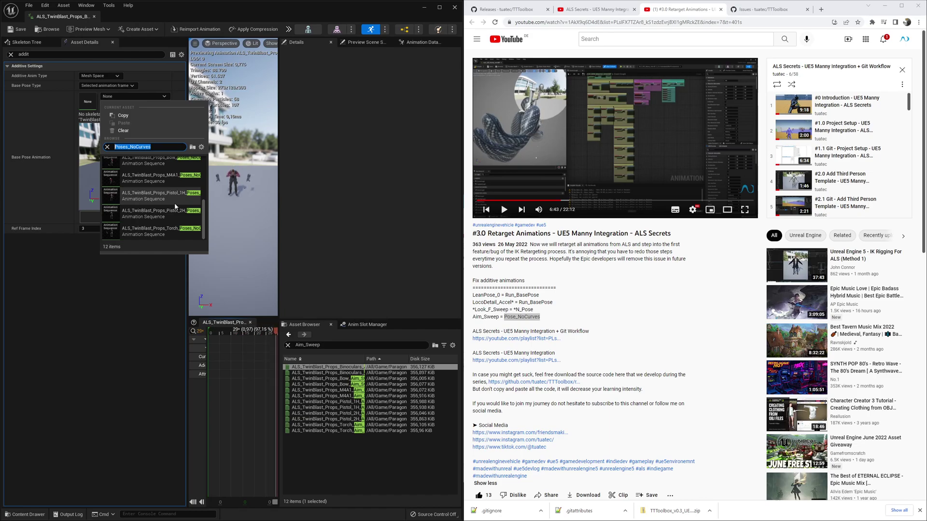
{"action": "mouse_move", "coordinate": [151, 226]}
{"action": "scroll", "coordinate": [152, 198], "scroll_direction": "up", "scroll_amount": 3}
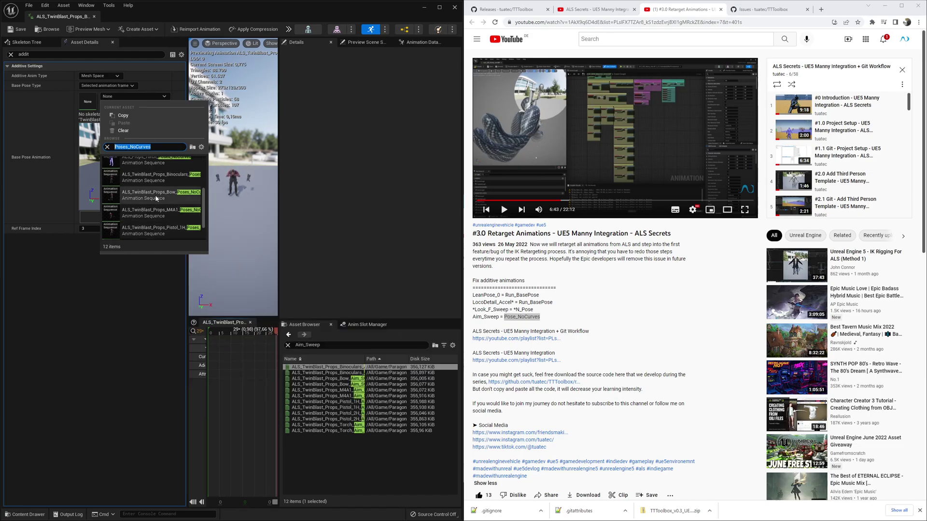
{"action": "left_click", "coordinate": [154, 188]}
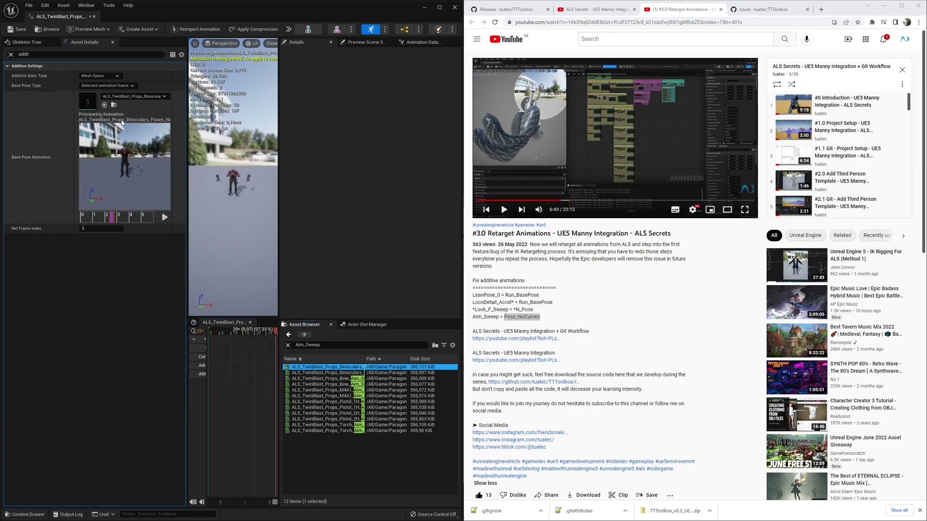
- Set the Bow Aim_Sweep animation's base pose to ALS_TwinBlast_Props_Bow_Poses_NoCurves
{"action": "left_click", "coordinate": [304, 372]}
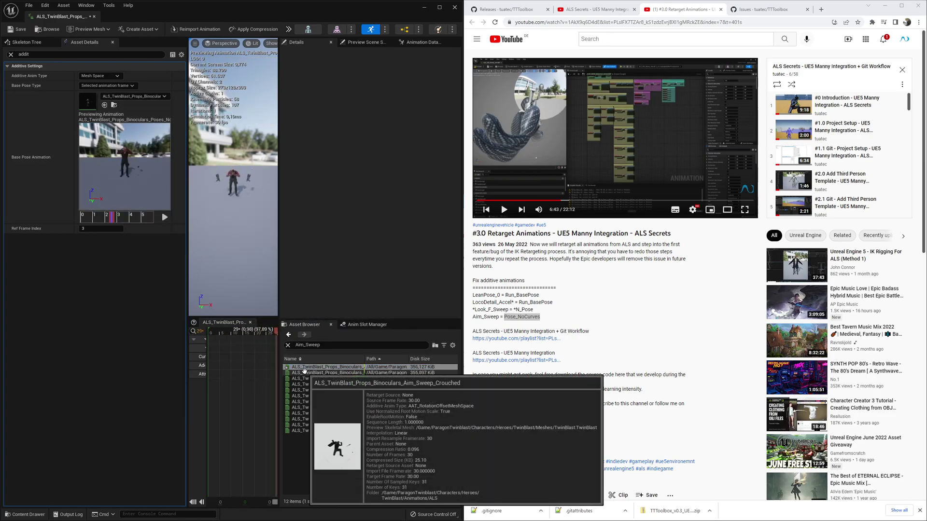
{"action": "left_click", "coordinate": [311, 378]}
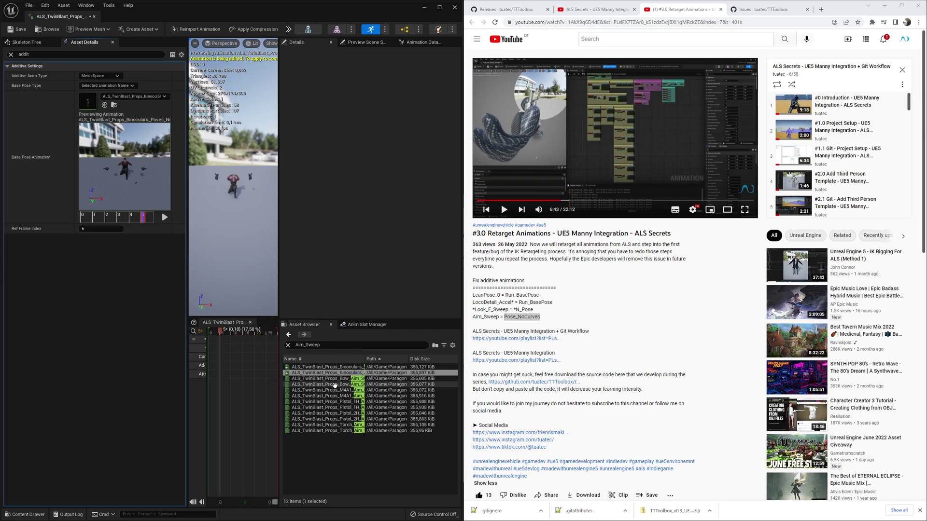
{"action": "left_click", "coordinate": [130, 96]}
{"action": "key", "text": "ctrl+v"}
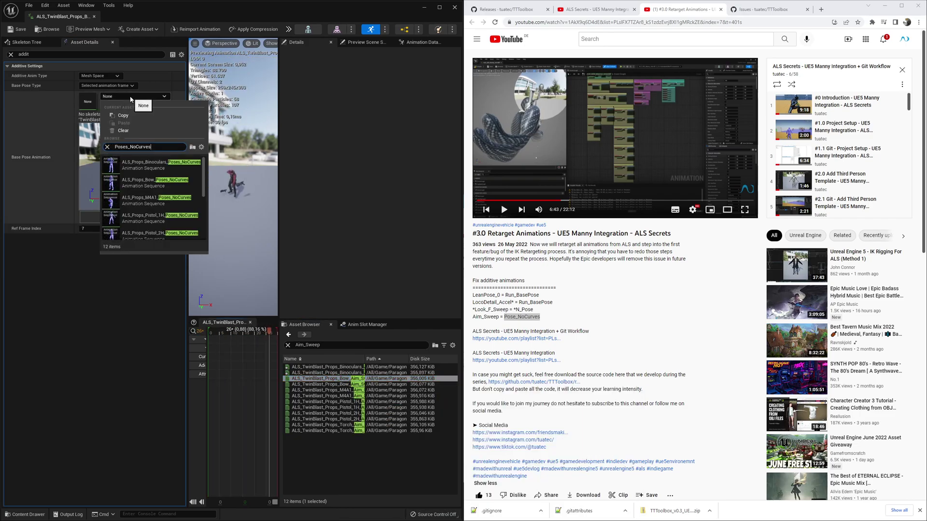
{"action": "scroll", "coordinate": [151, 198], "scroll_direction": "down", "scroll_amount": 3}
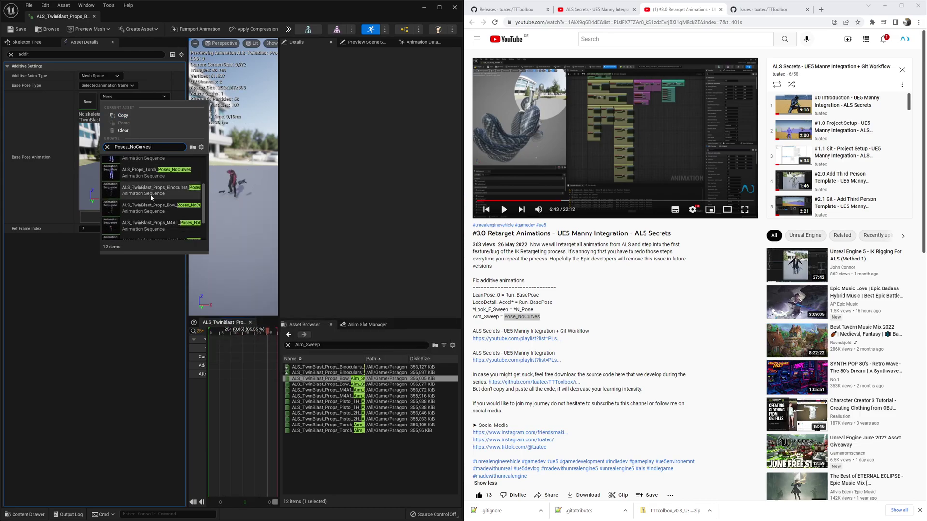
{"action": "left_click", "coordinate": [151, 208]}
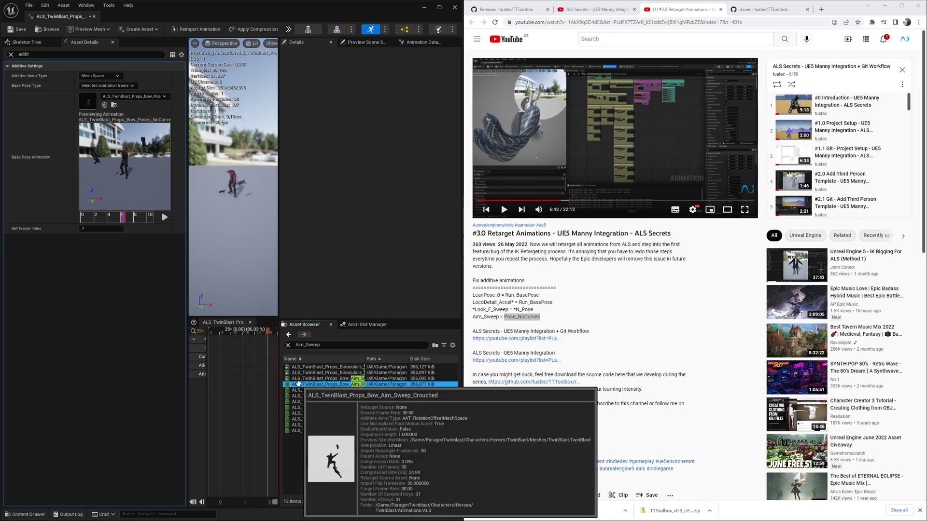
{"action": "left_click", "coordinate": [298, 384]}
- Give the crouched Bow Aim_Sweep animation the Bow Poses_NoCurves base pose
{"action": "left_click", "coordinate": [104, 105]}
{"action": "left_click", "coordinate": [104, 105]}
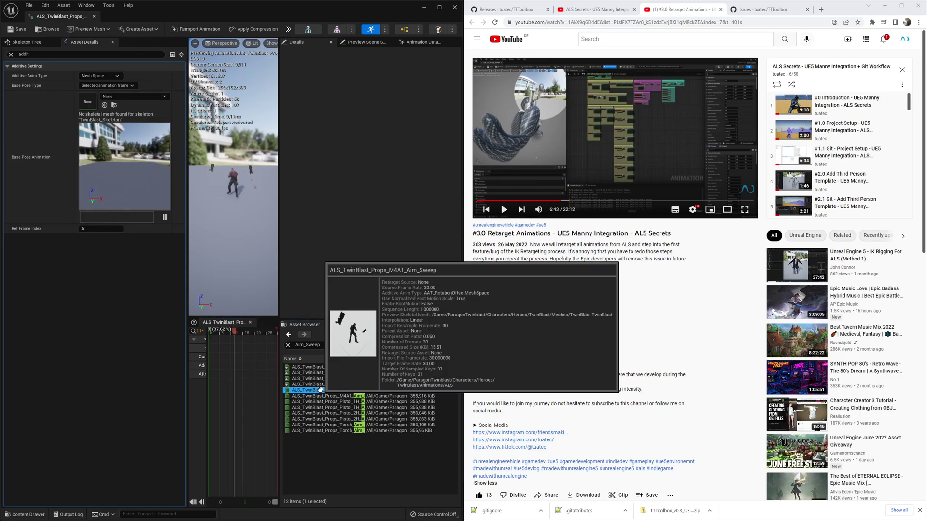
{"action": "left_click", "coordinate": [320, 389]}
{"action": "left_click", "coordinate": [105, 105]}
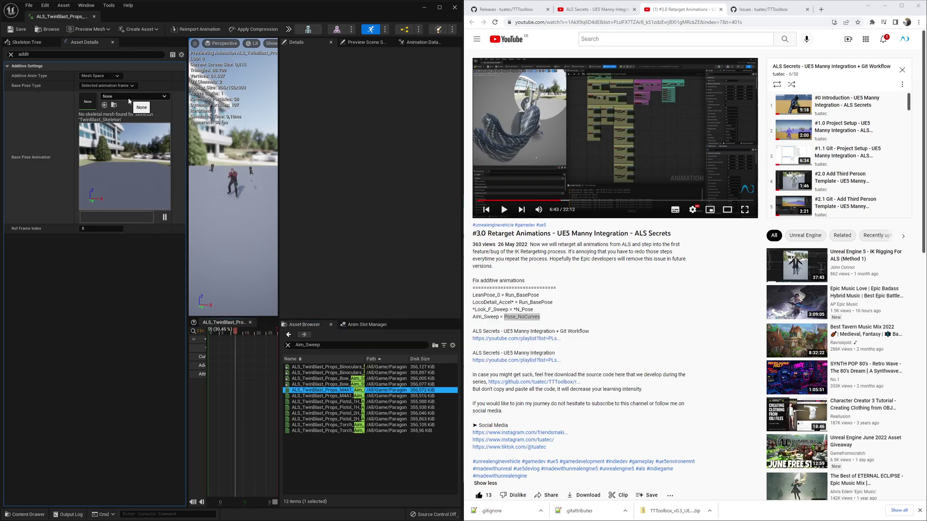
- Set the M4A1 Aim_Sweep base pose to ALS_TwinBlast_Props_M4A1_Poses_NoCurves
{"action": "left_click", "coordinate": [129, 96]}
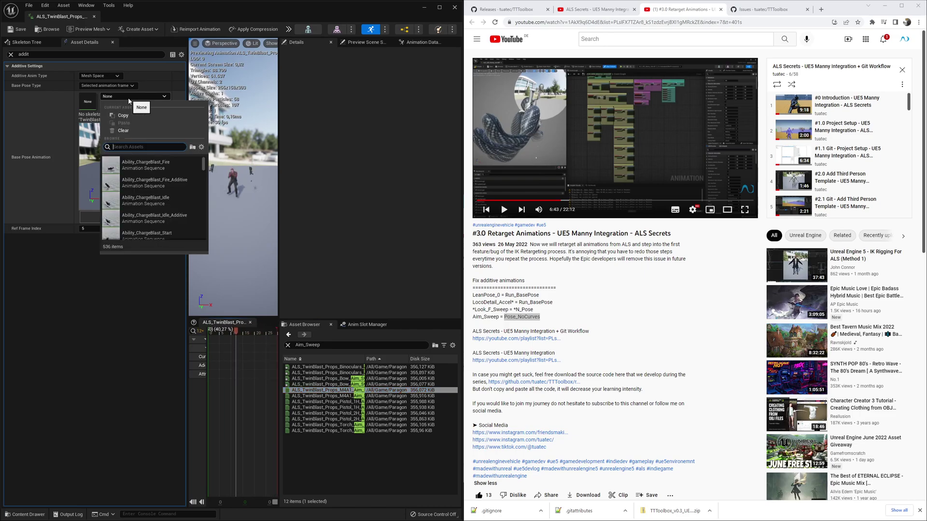
{"action": "mouse_move", "coordinate": [161, 205]}
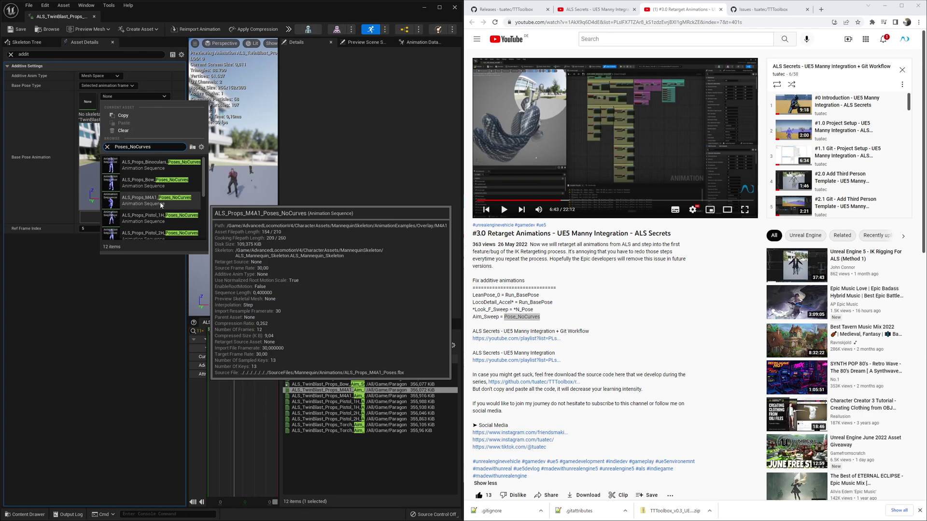
{"action": "scroll", "coordinate": [174, 217], "scroll_direction": "down", "scroll_amount": 3}
{"action": "scroll", "coordinate": [181, 221], "scroll_direction": "down", "scroll_amount": 3}
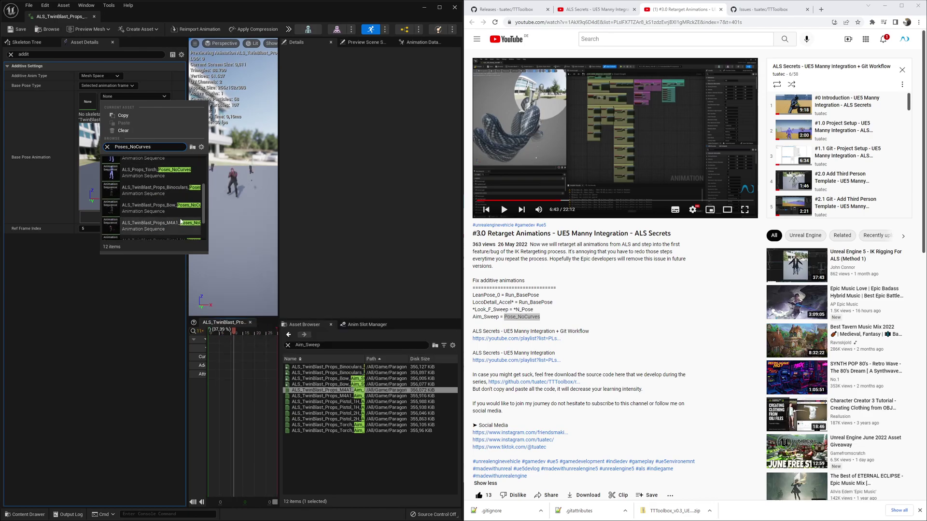
{"action": "left_click", "coordinate": [177, 223]}
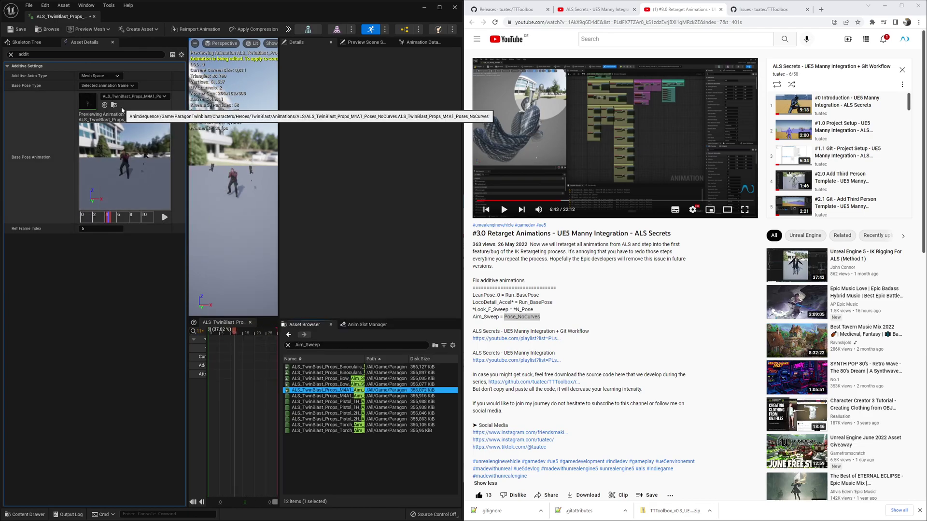
{"action": "left_click", "coordinate": [328, 396]}
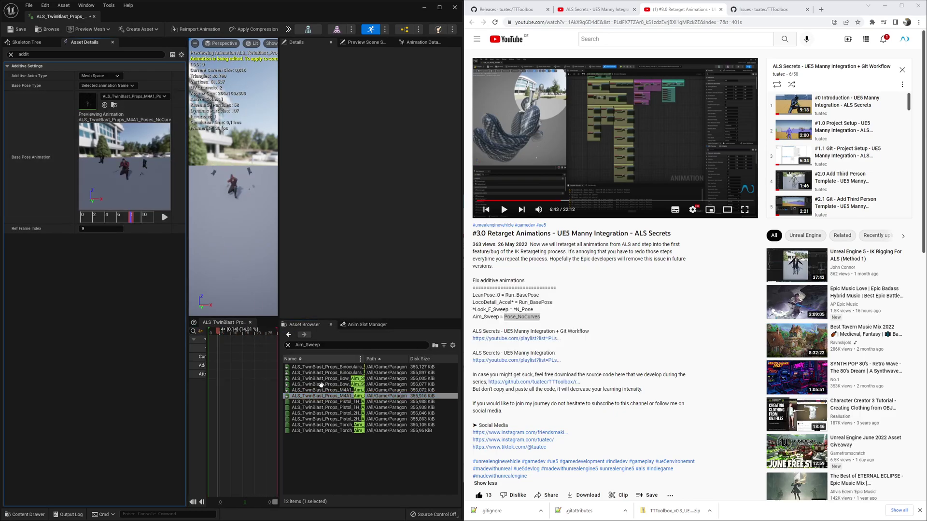
{"action": "left_click", "coordinate": [341, 402]}
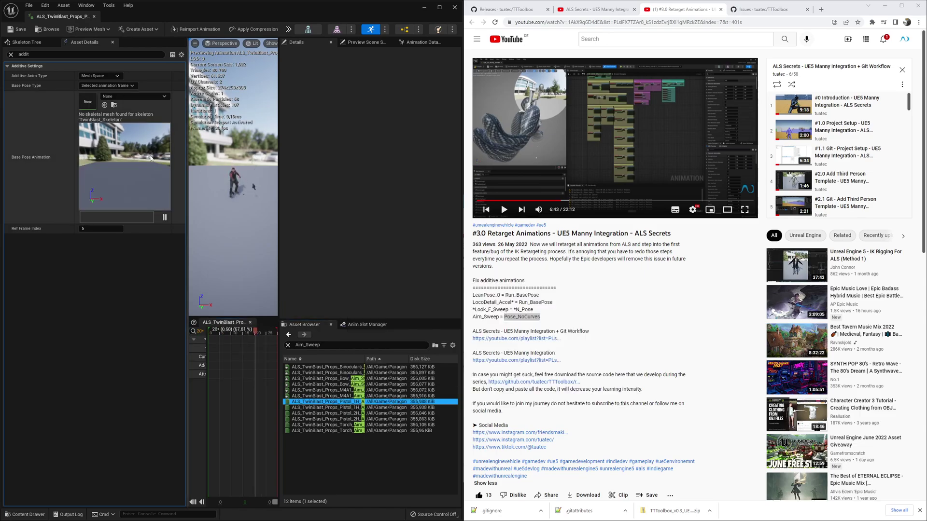
- Give both Pistol_1H Aim_Sweep animations the Pistol_1H Poses_NoCurves base pose
{"action": "left_click", "coordinate": [130, 97]}
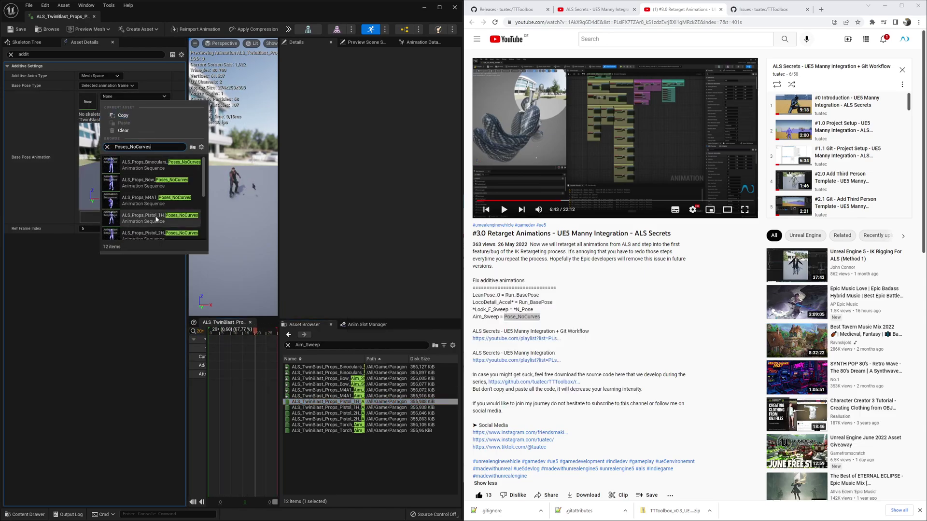
{"action": "scroll", "coordinate": [156, 220], "scroll_direction": "down", "scroll_amount": 3}
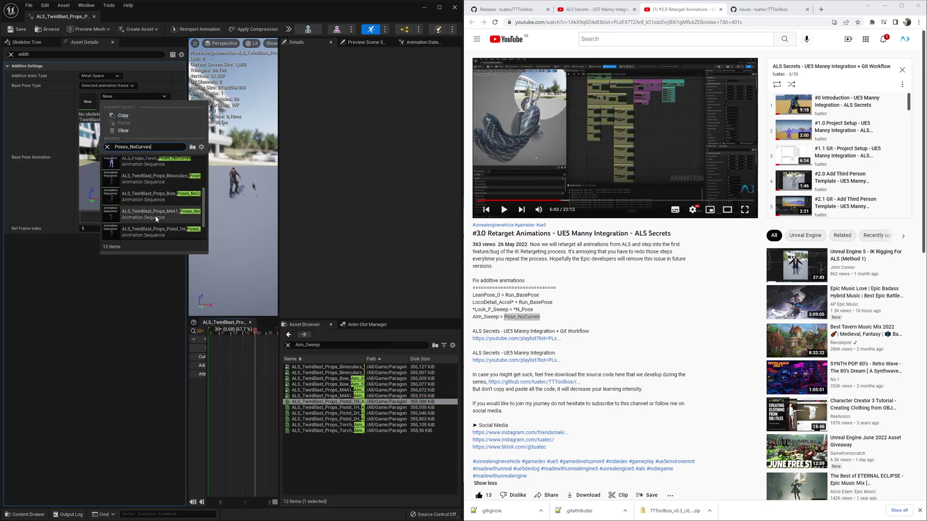
{"action": "left_click", "coordinate": [155, 232]}
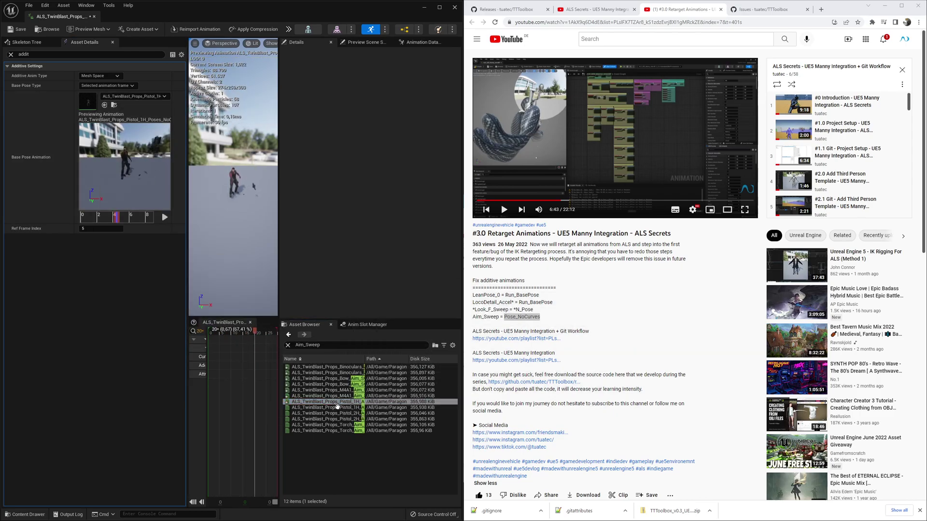
{"action": "left_click", "coordinate": [338, 407]}
{"action": "left_click", "coordinate": [146, 218]}
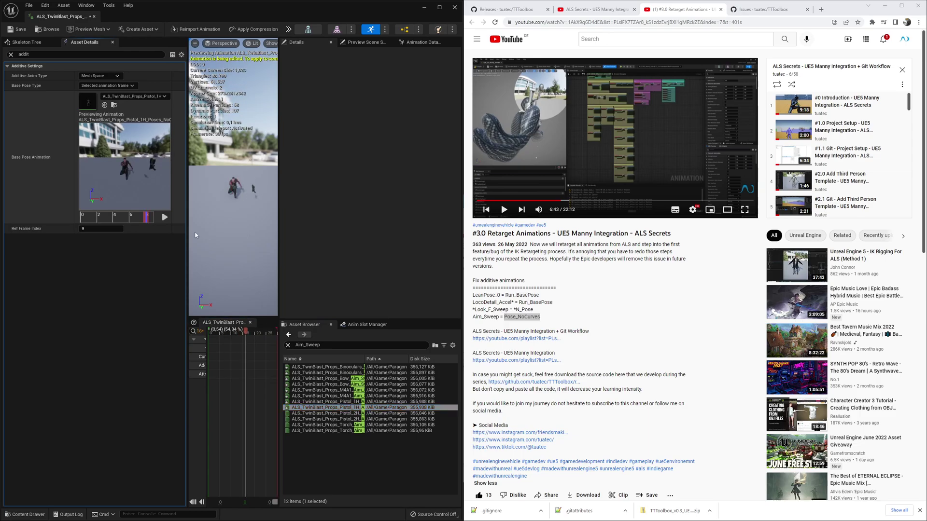
- Give both Pistol_2H Aim_Sweep animations the Pistol_2H Poses_NoCurves base pose
{"action": "left_click", "coordinate": [314, 413]}
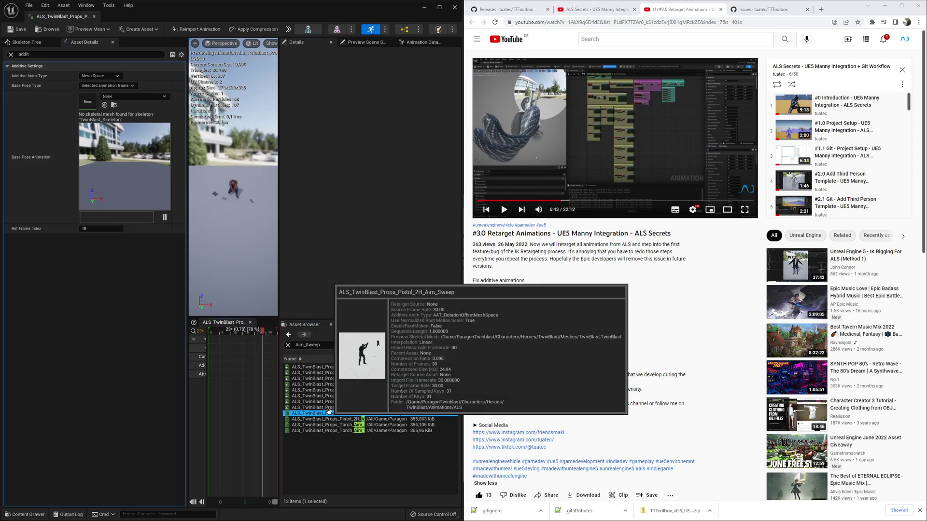
{"action": "left_click", "coordinate": [135, 96]}
{"action": "type", "text": "Poses_NoCurves"}
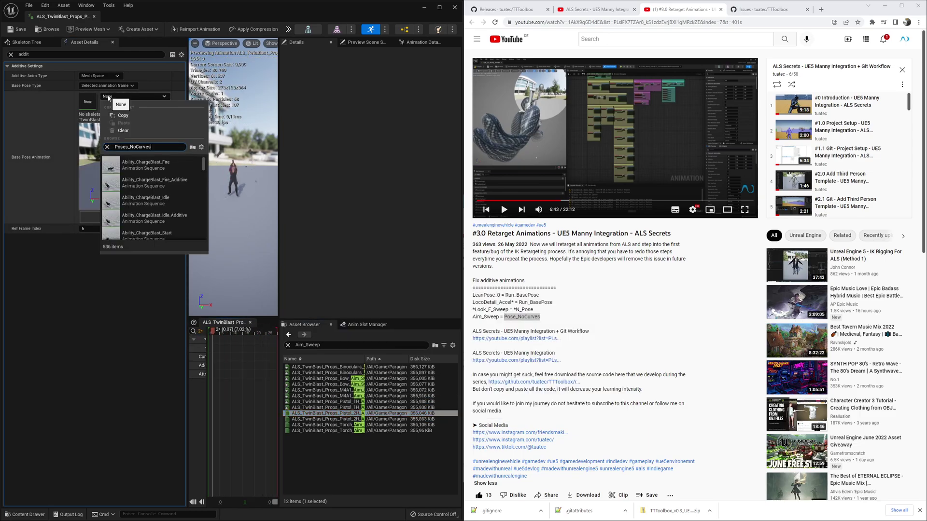
{"action": "scroll", "coordinate": [136, 216], "scroll_direction": "down", "scroll_amount": 3}
{"action": "scroll", "coordinate": [135, 217], "scroll_direction": "down", "scroll_amount": 2}
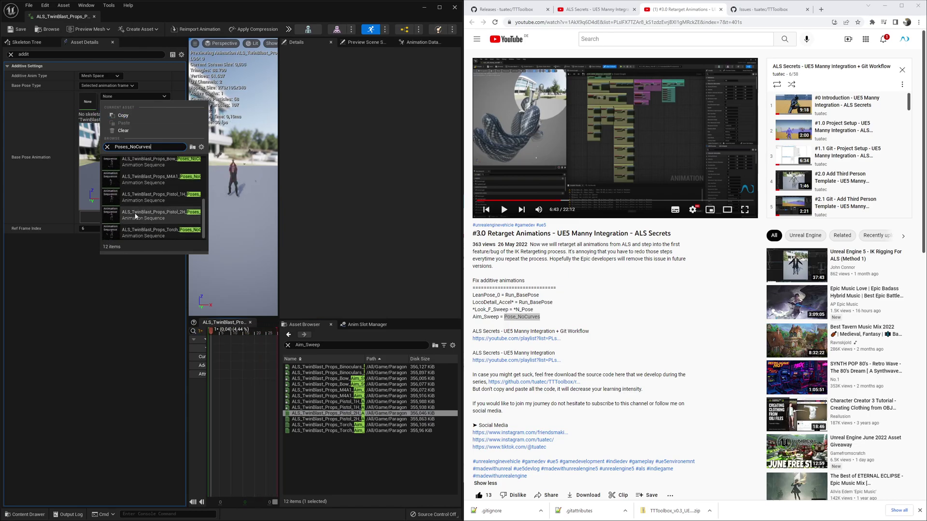
{"action": "left_click", "coordinate": [135, 214]}
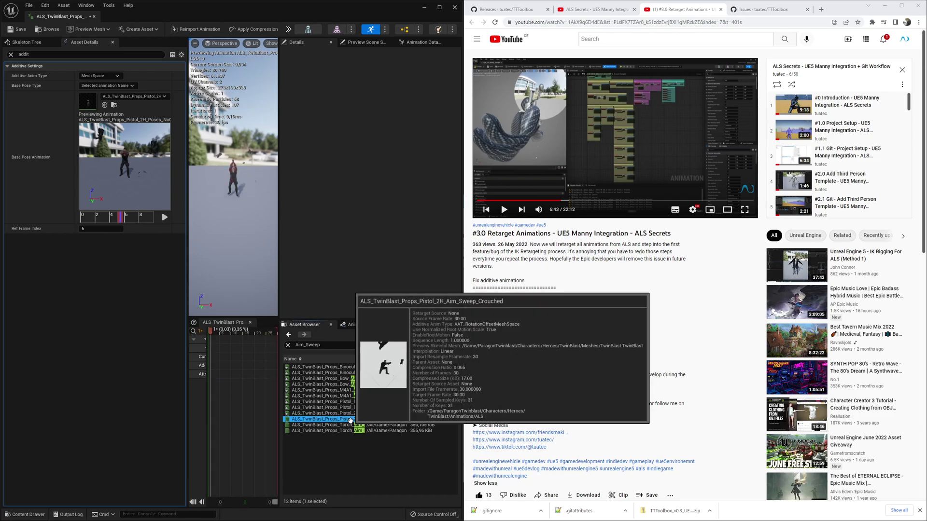
{"action": "left_click", "coordinate": [338, 419]}
{"action": "key", "text": "ctrl+v"}
- Give the Torch Aim_Sweep animations the Torch Poses_NoCurves base pose and save them
{"action": "left_click", "coordinate": [335, 425]}
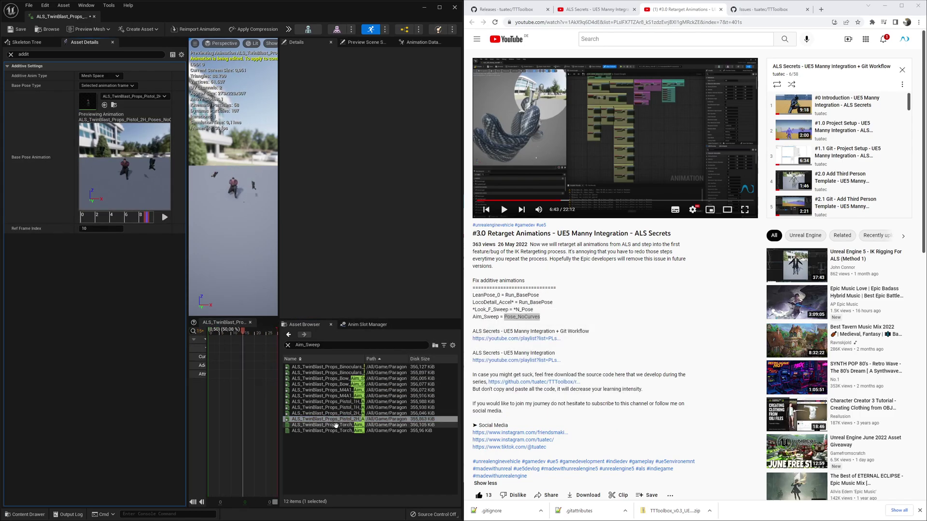
{"action": "left_click", "coordinate": [131, 97]}
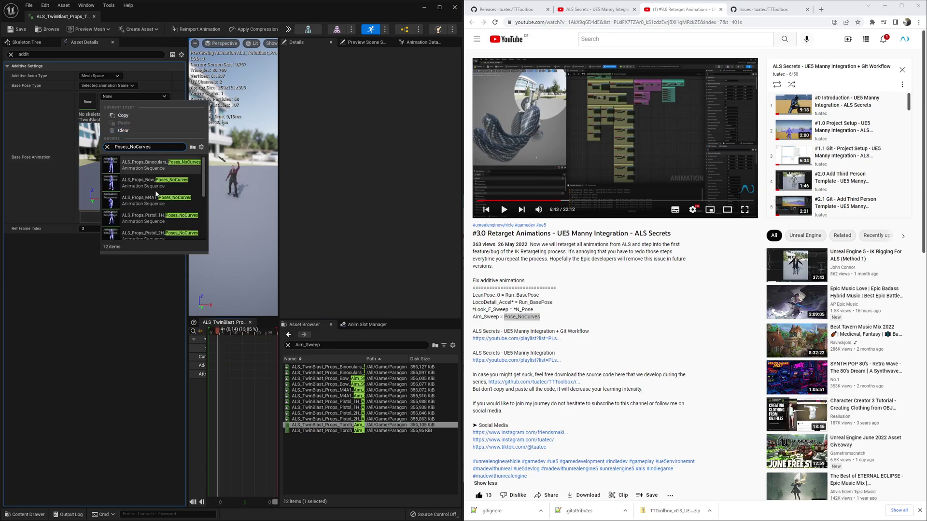
{"action": "scroll", "coordinate": [154, 198], "scroll_direction": "down", "scroll_amount": 5}
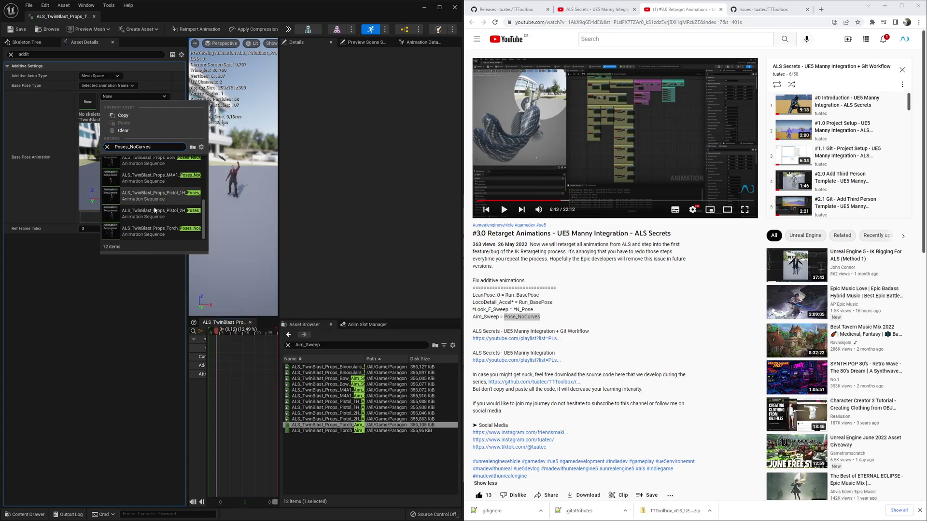
{"action": "left_click", "coordinate": [159, 229]}
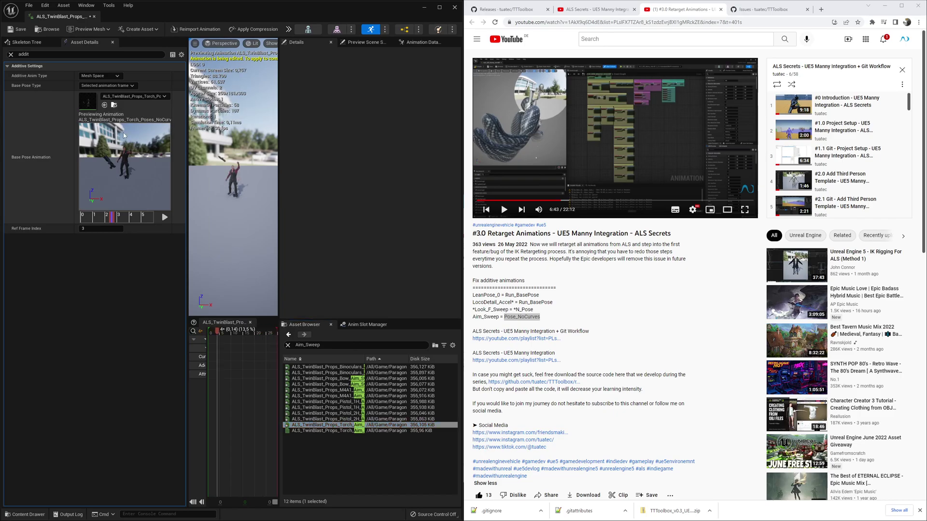
{"action": "left_click", "coordinate": [318, 431]}
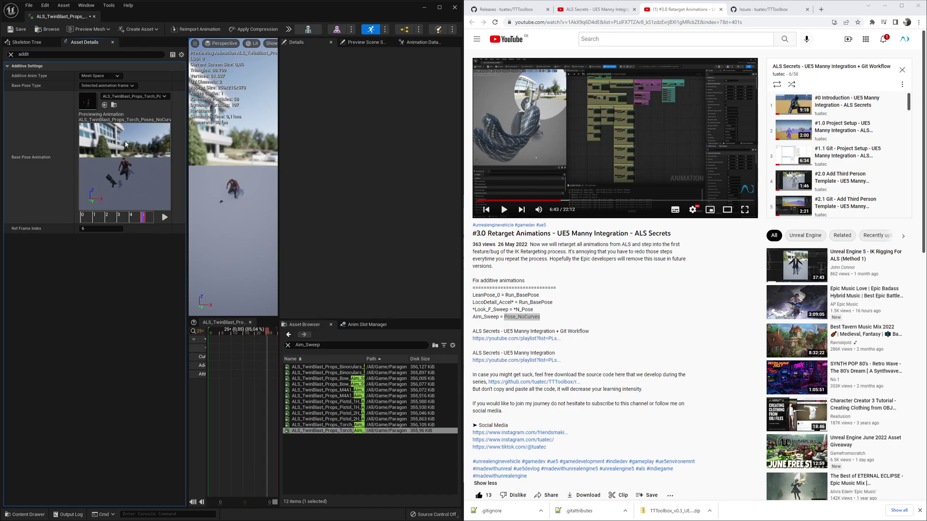
{"action": "left_click", "coordinate": [114, 104]}
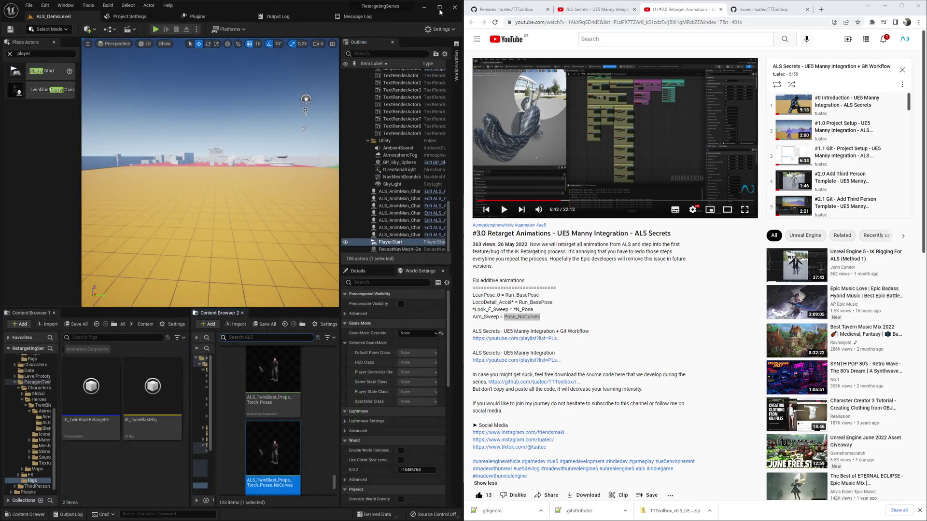
- Maximize the editor and open ALS_TwinBlast_AnimBP from the top of Content Browser 2
{"action": "left_click", "coordinate": [440, 7]}
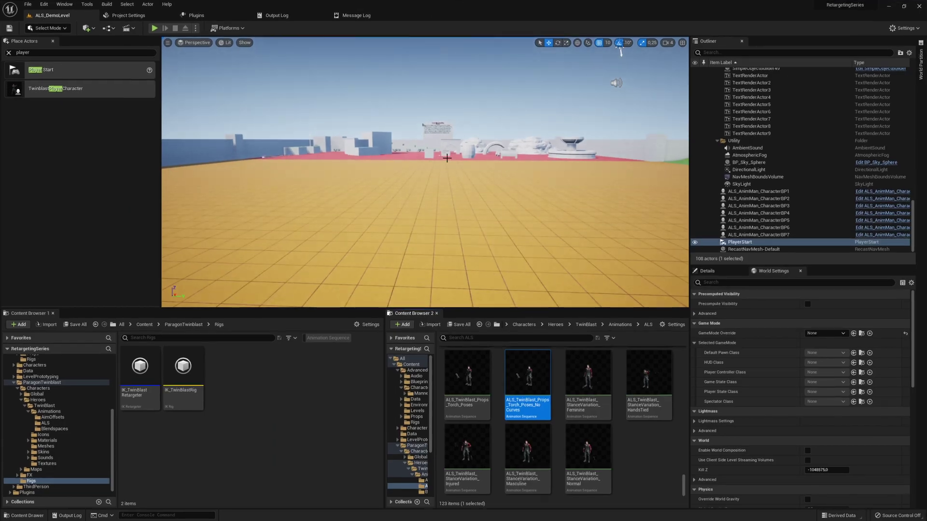
{"action": "left_click_drag", "start_coordinate": [384, 357], "coordinate": [315, 357]}
{"action": "scroll", "coordinate": [550, 402], "scroll_direction": "up", "scroll_amount": 5}
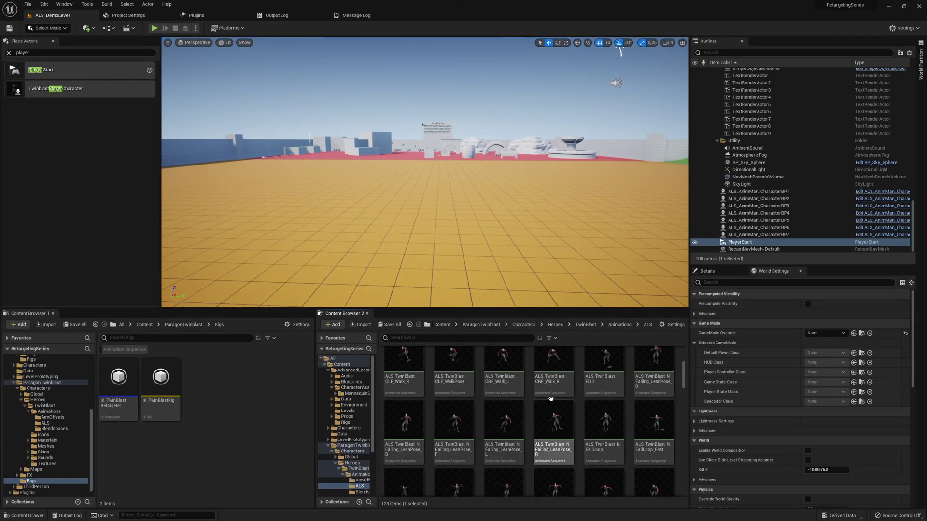
{"action": "scroll", "coordinate": [551, 402], "scroll_direction": "up", "scroll_amount": 5}
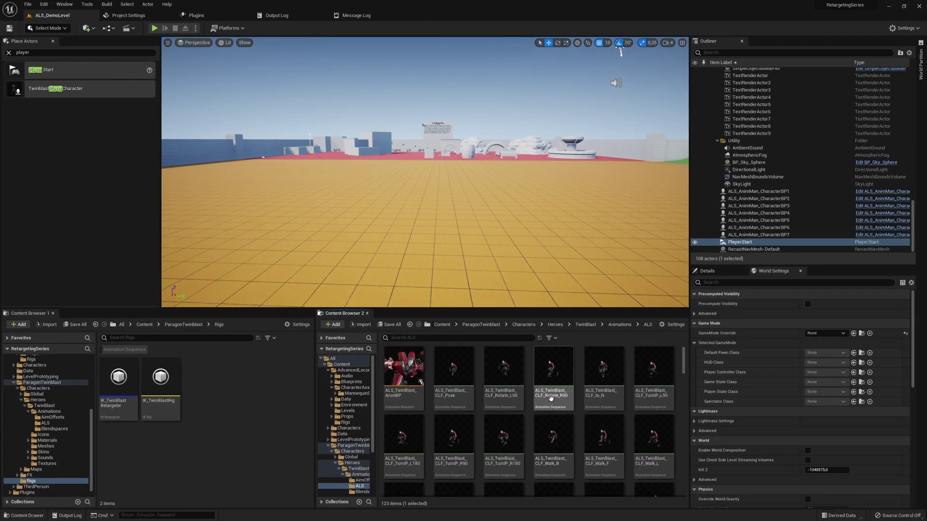
{"action": "double_click", "coordinate": [394, 357]}
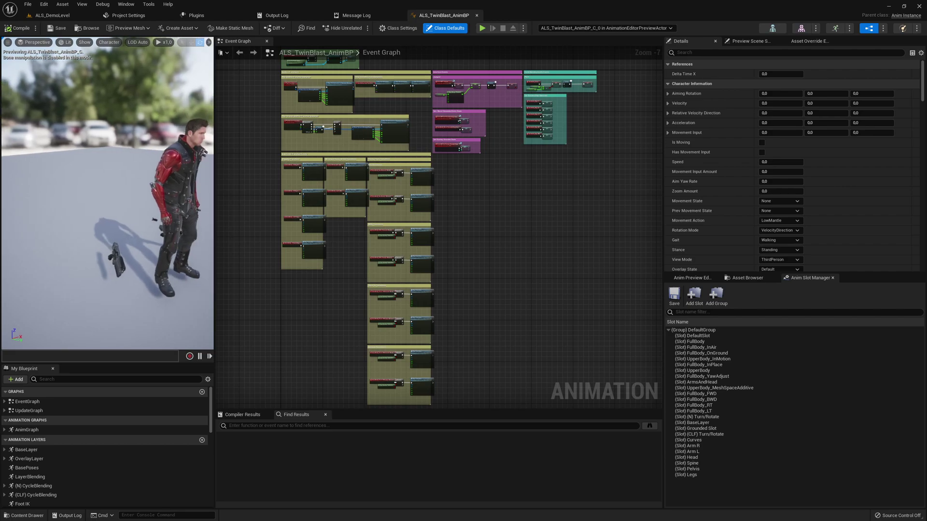
{"action": "left_click_drag", "start_coordinate": [176, 260], "coordinate": [176, 260]}
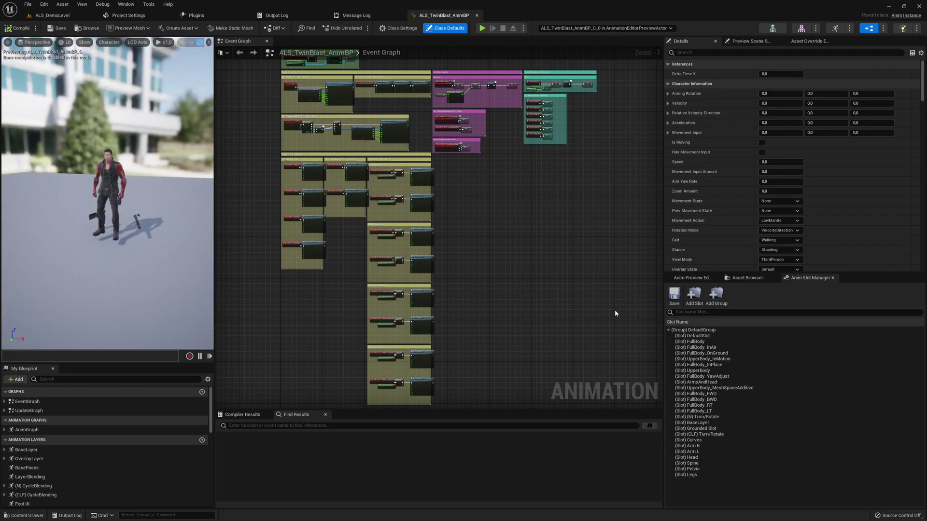